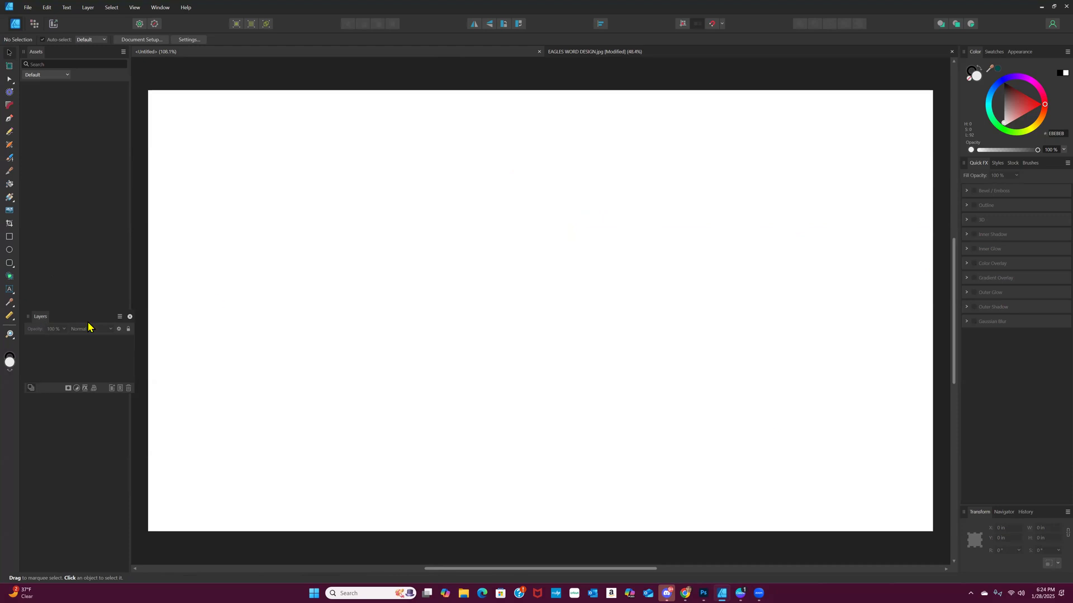
Create artistic text reading "EAGLES" on the blank page.
left_click(12, 293)
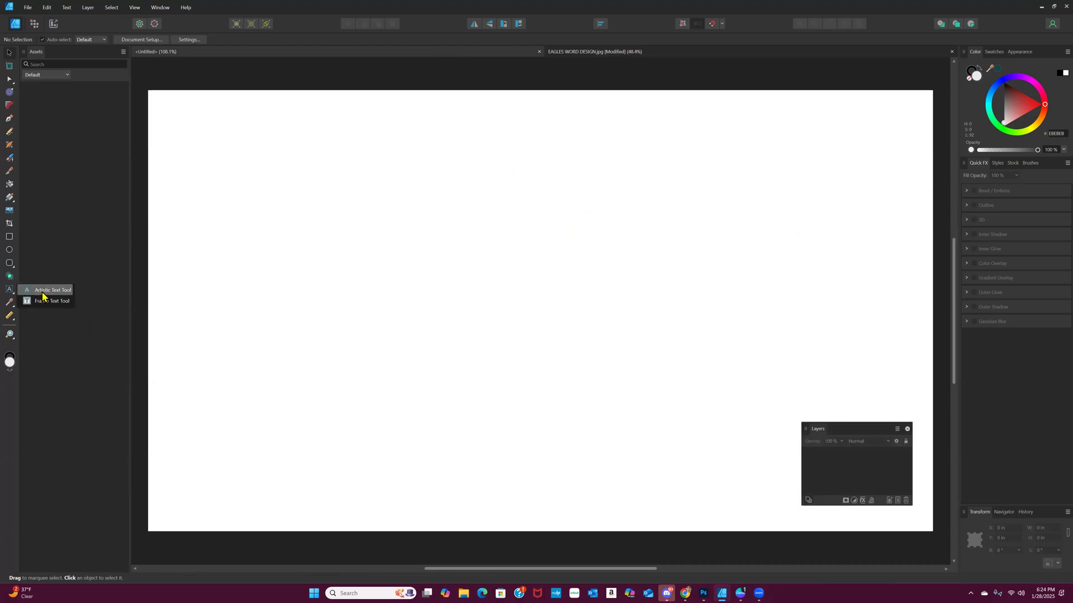
left_click(43, 291)
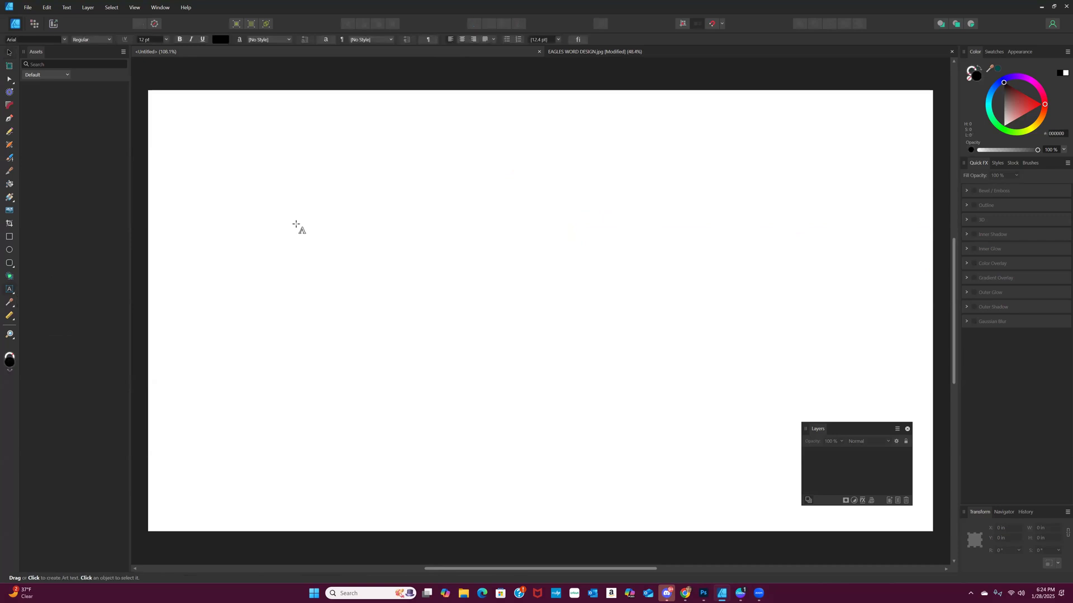
left_click_drag(374, 310, 458, 437)
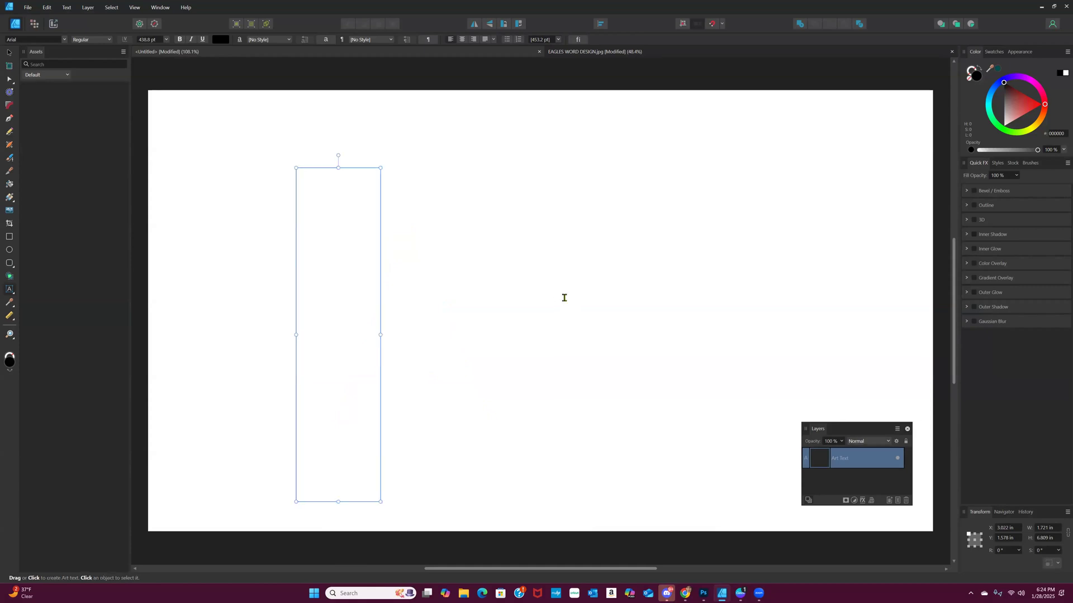
type("EAG")
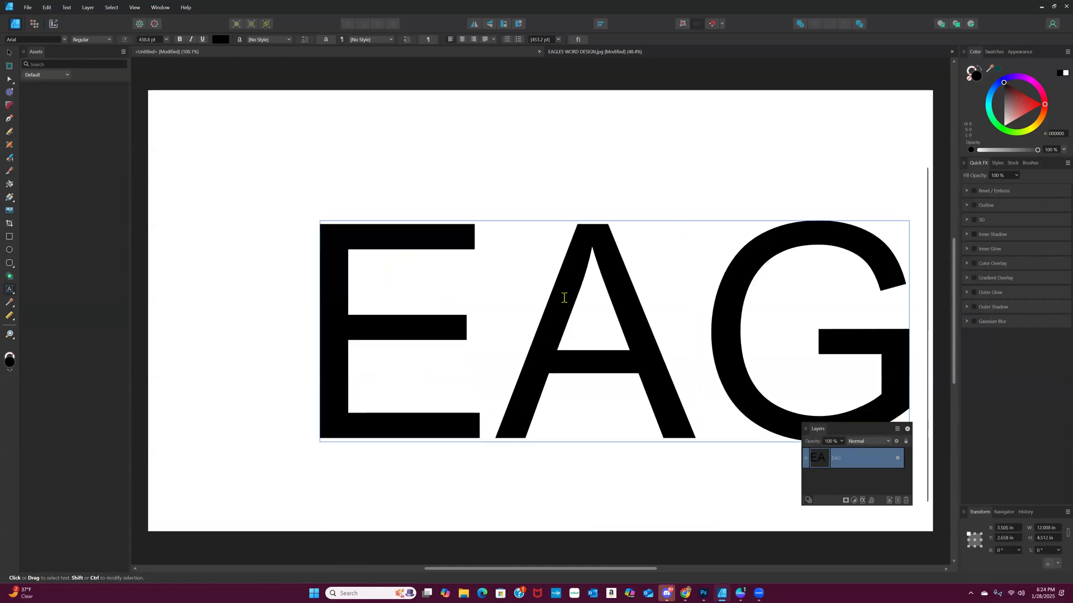
type("LES")
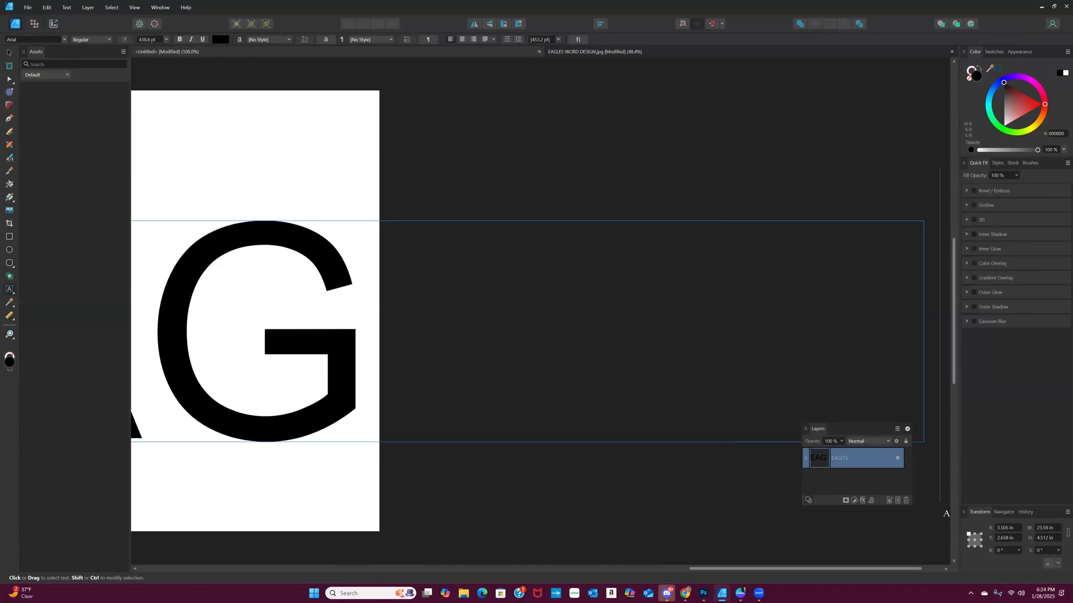
Scale the EAGLES text down to about 12.5 in wide by 1.9 in high and move it fully onto the page.
left_click_drag(923, 441, 381, 313)
left_click_drag(711, 573, 468, 542)
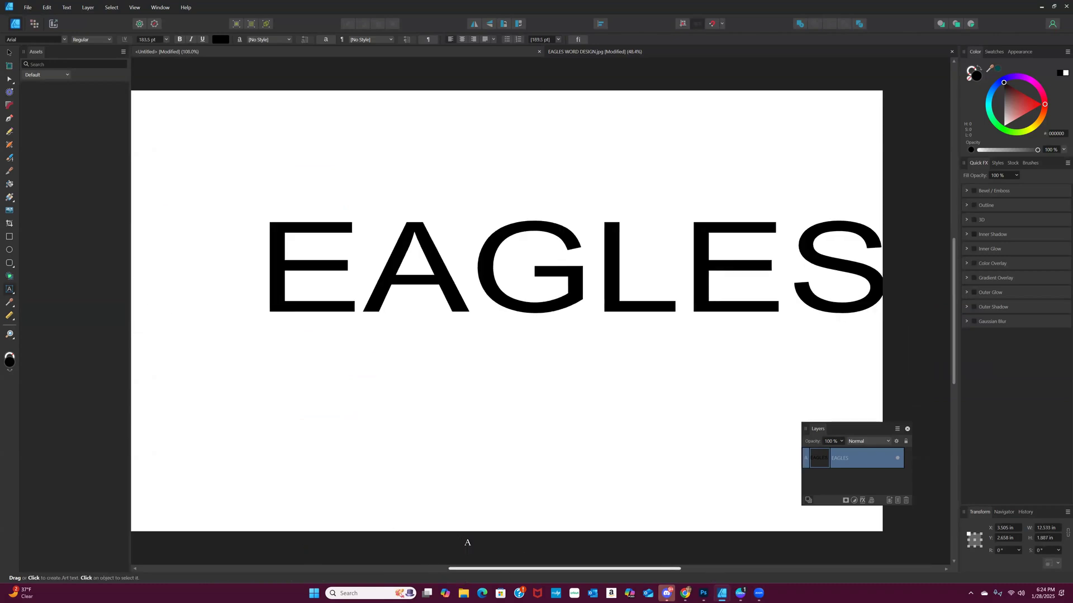
left_click_drag(546, 268, 517, 282)
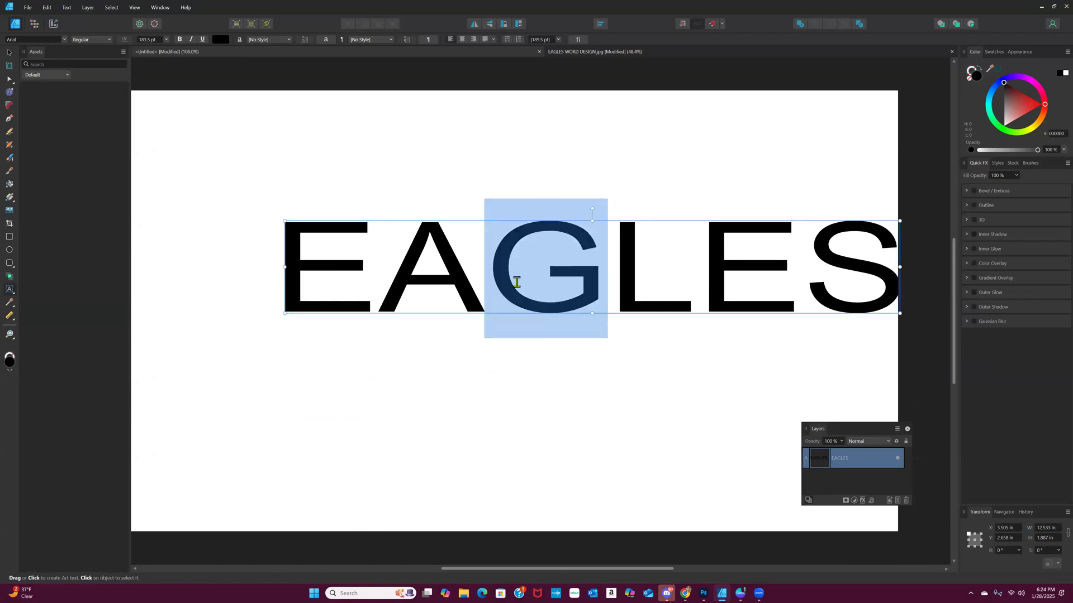
left_click(516, 282)
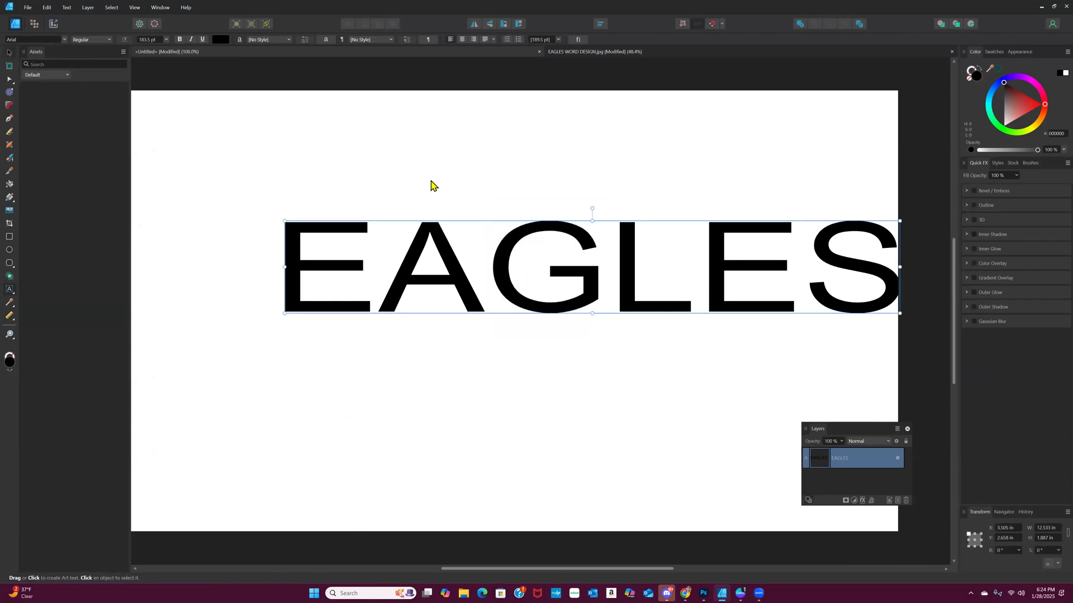
key("Escape")
left_click_drag(548, 272, 447, 263)
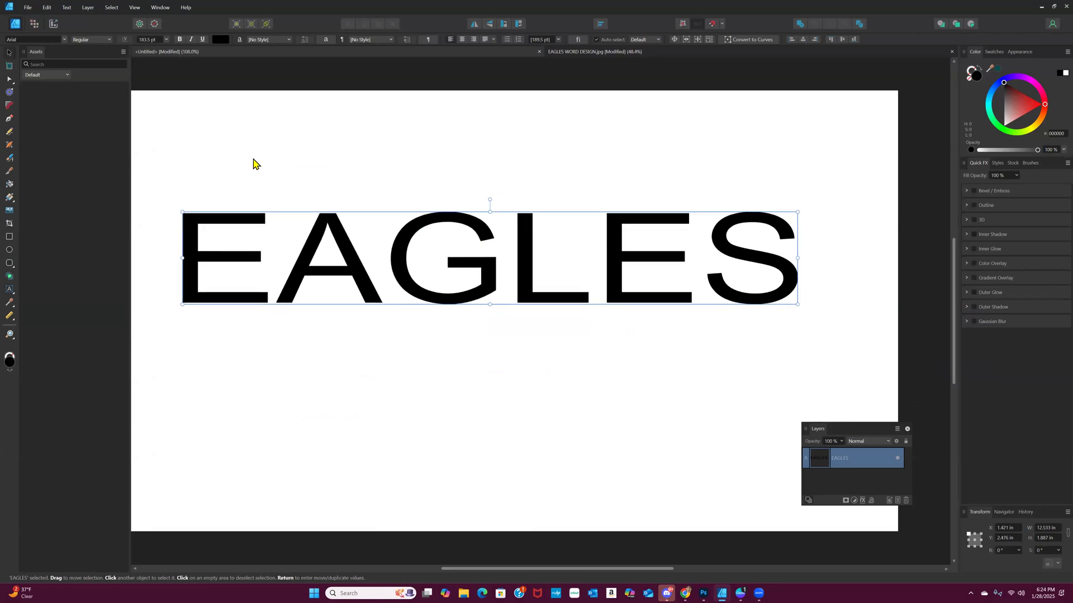
Set the EAGLES text's font to Franklin Gothic Heavy.
left_click(65, 41)
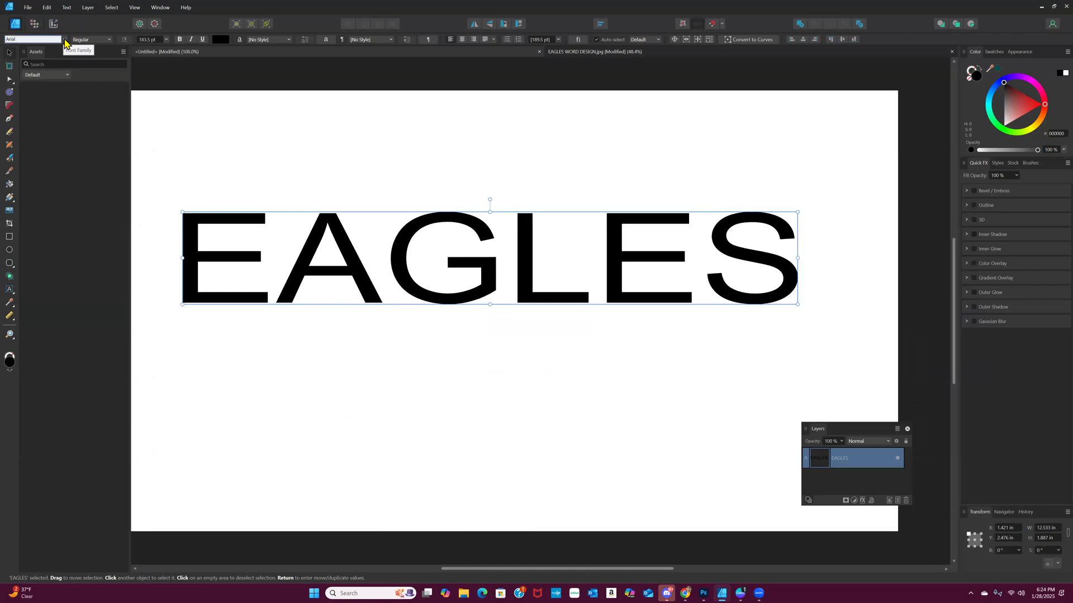
left_click(65, 42)
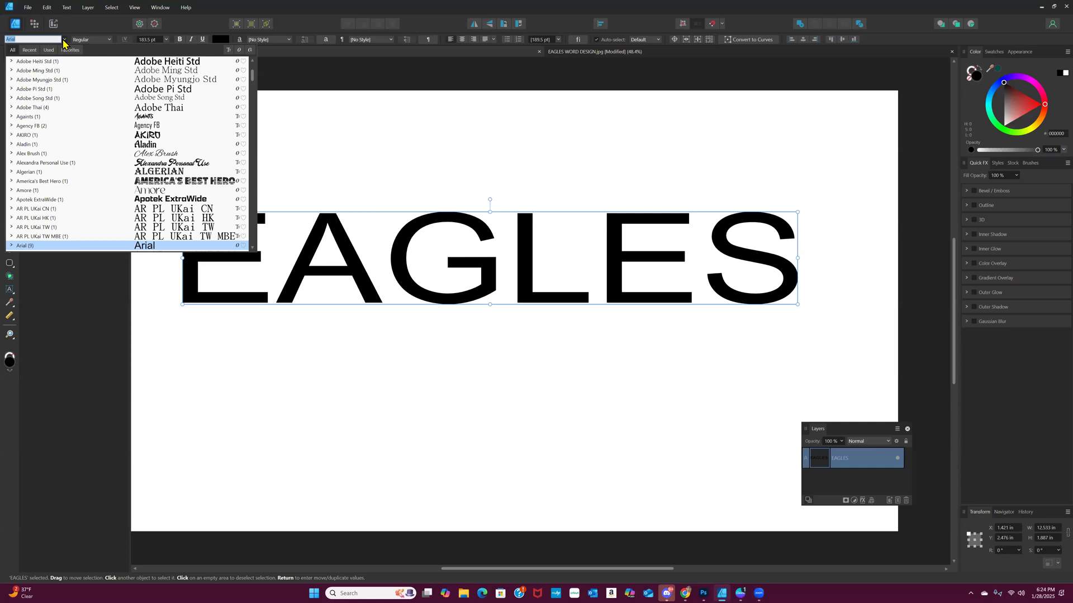
type("GOTHIC")
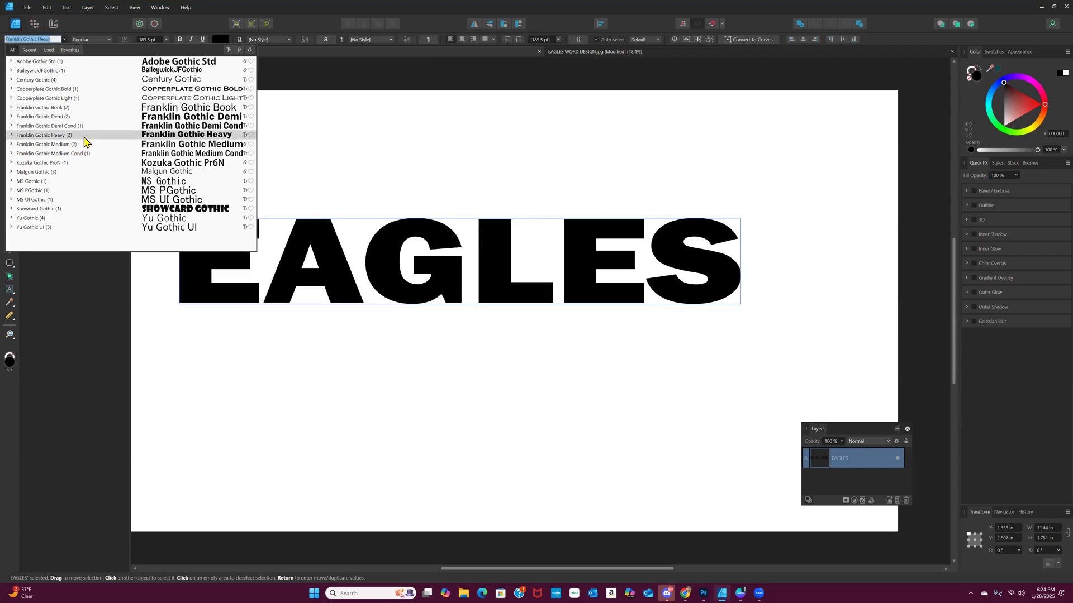
left_click(449, 287)
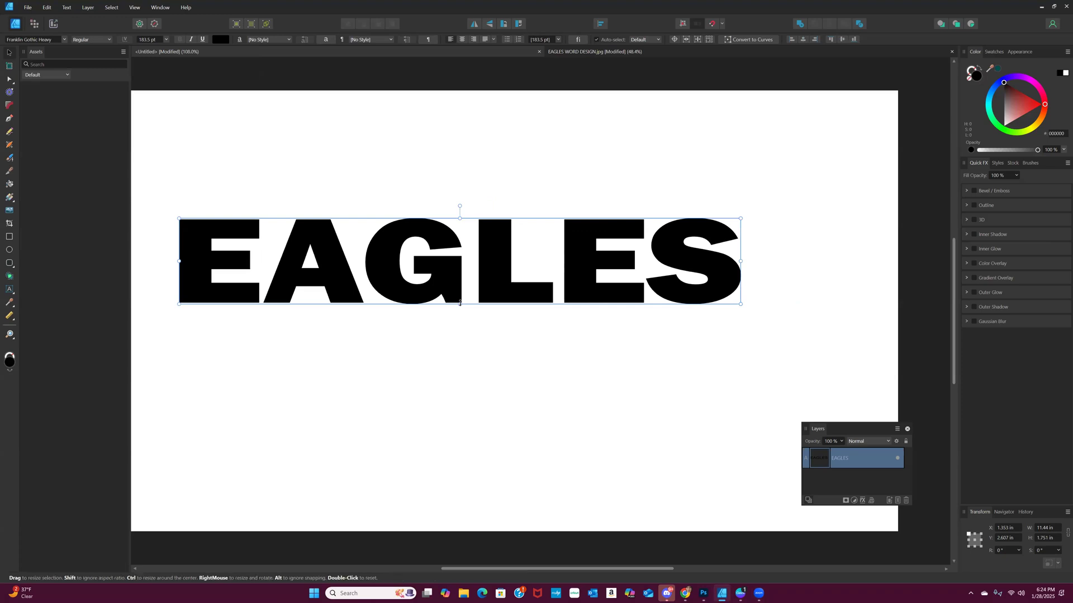
Stretch the EAGLES text vertically to about 5.27 in high and reposition it around the middle of the page.
left_click_drag(460, 304, 461, 316)
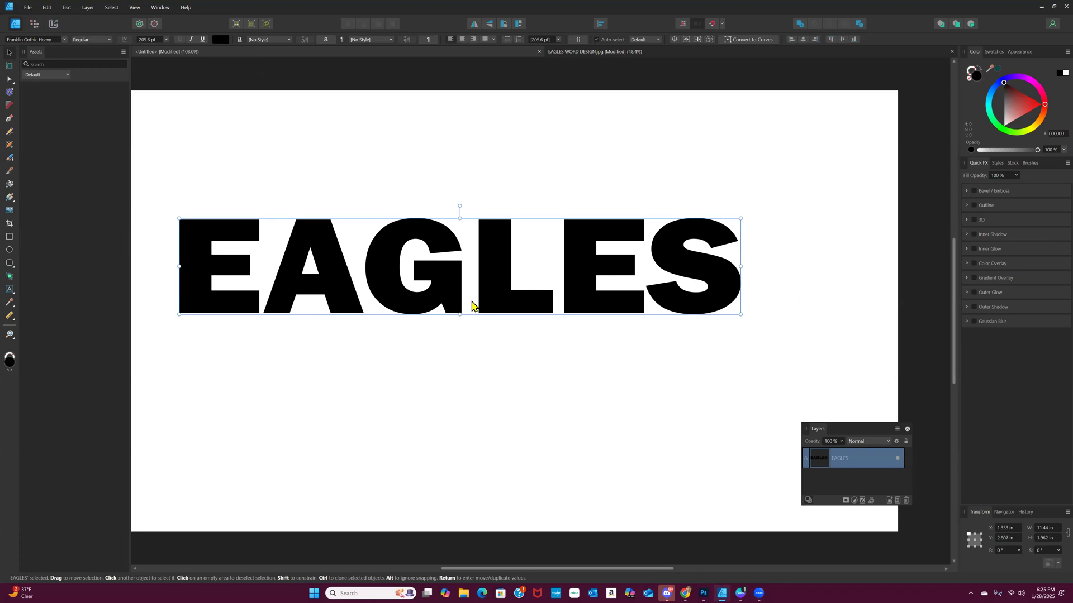
left_click_drag(498, 276, 562, 284)
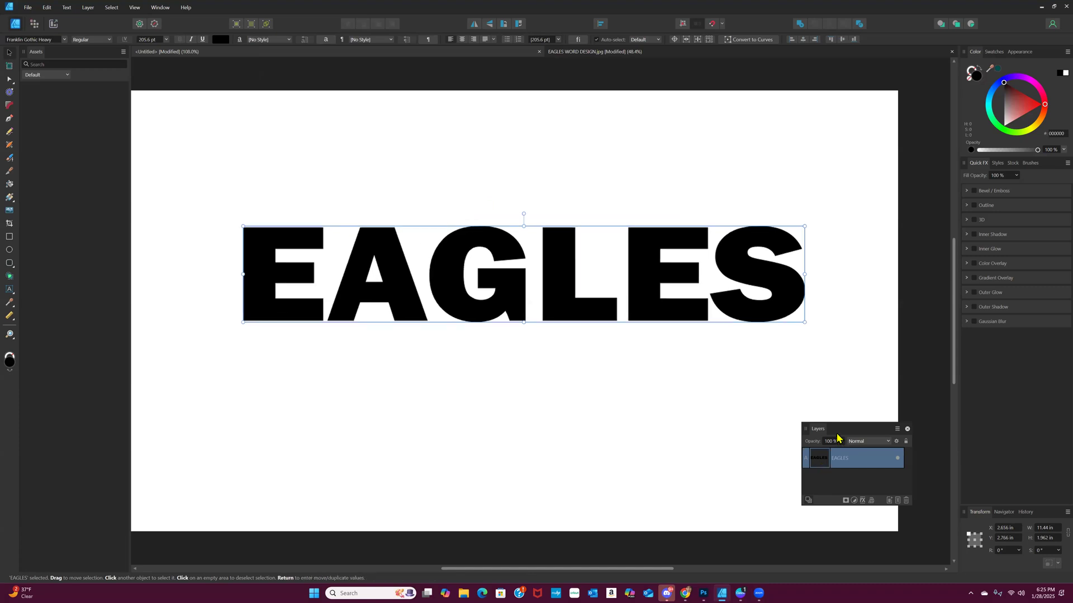
left_click_drag(525, 324, 496, 445)
left_click_drag(523, 226, 523, 187)
left_click_drag(500, 254, 456, 235)
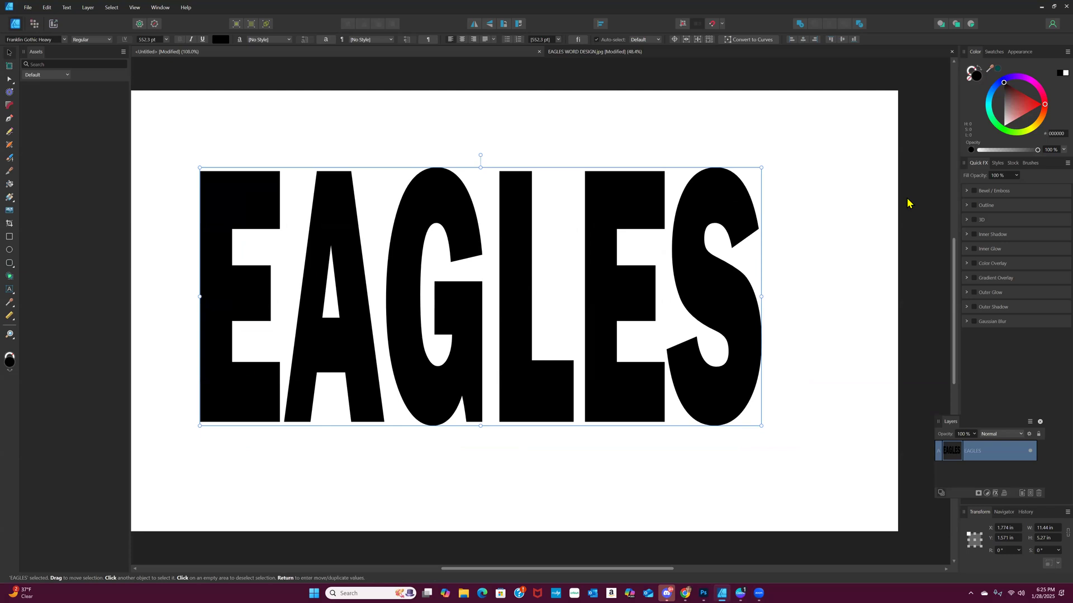
Search the Pexels stock images for "FOOTBALL" and place the aerial photo of the green field on the page.
left_click(1012, 164)
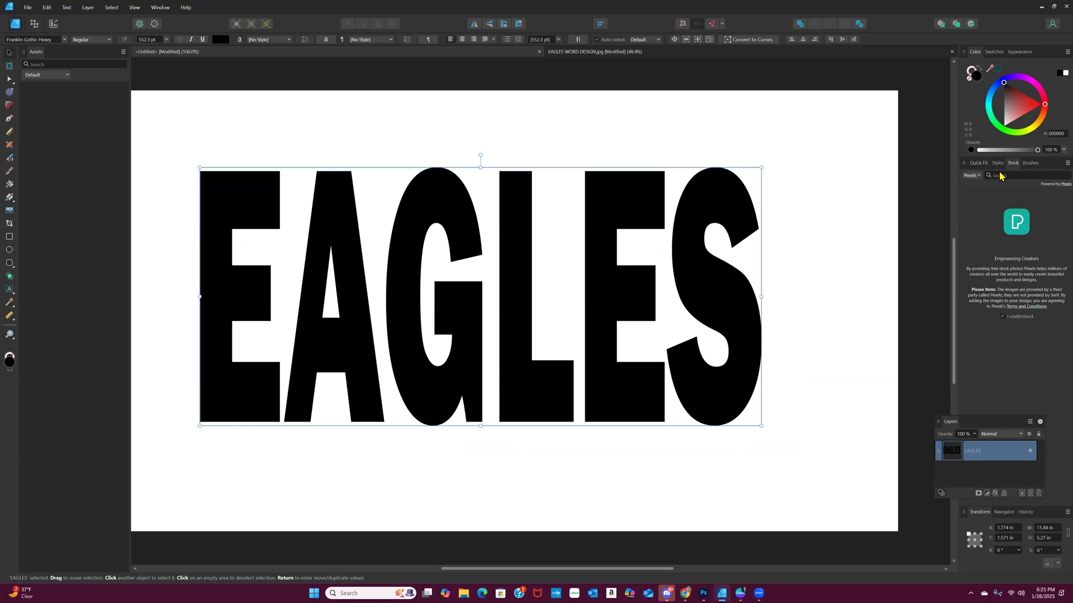
type("fOO")
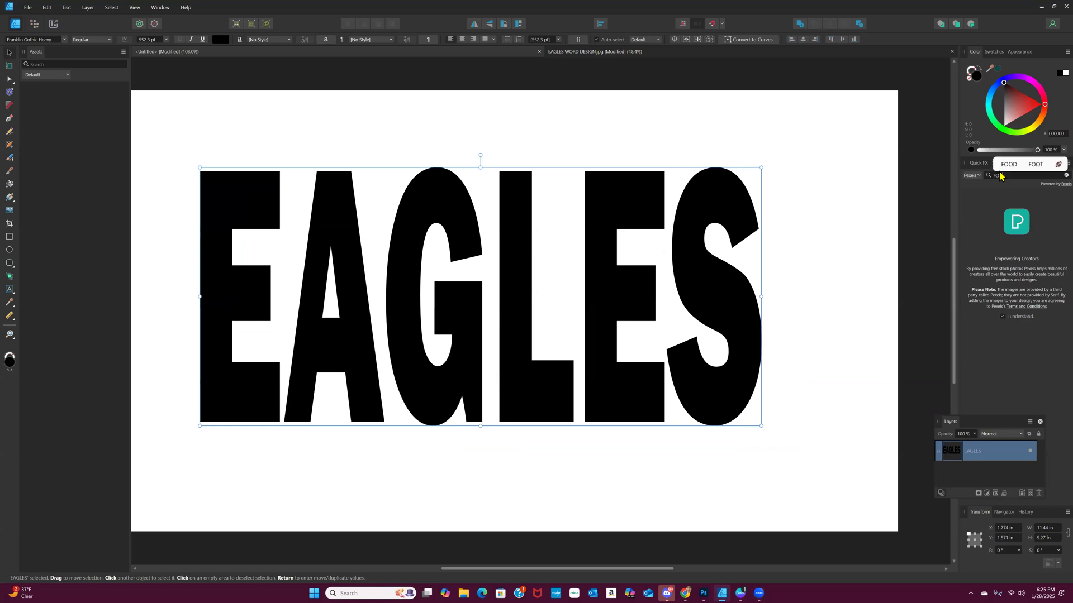
type("TBALL")
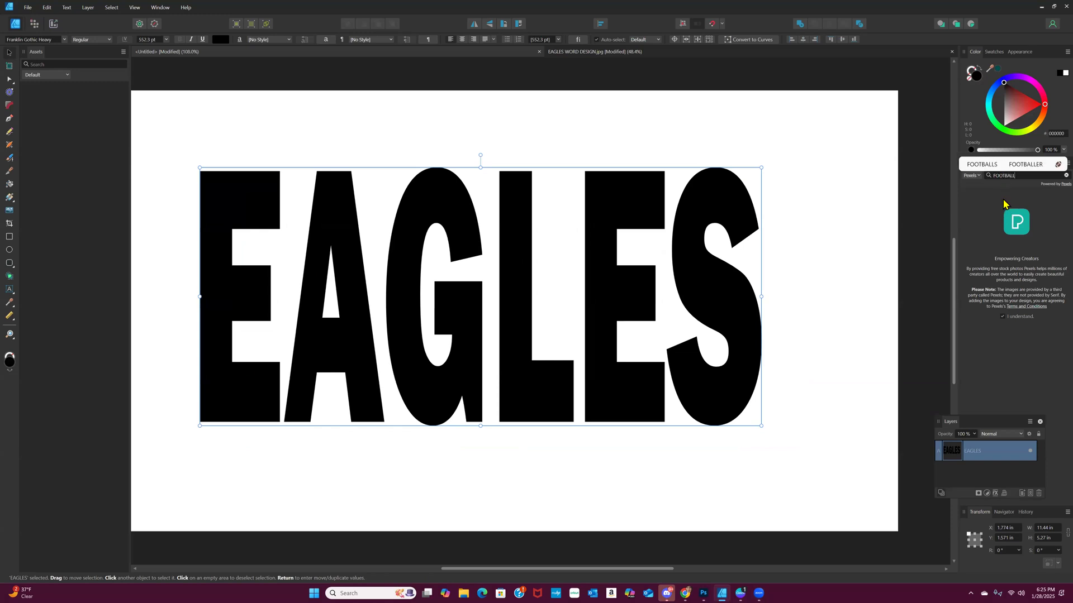
key("Return")
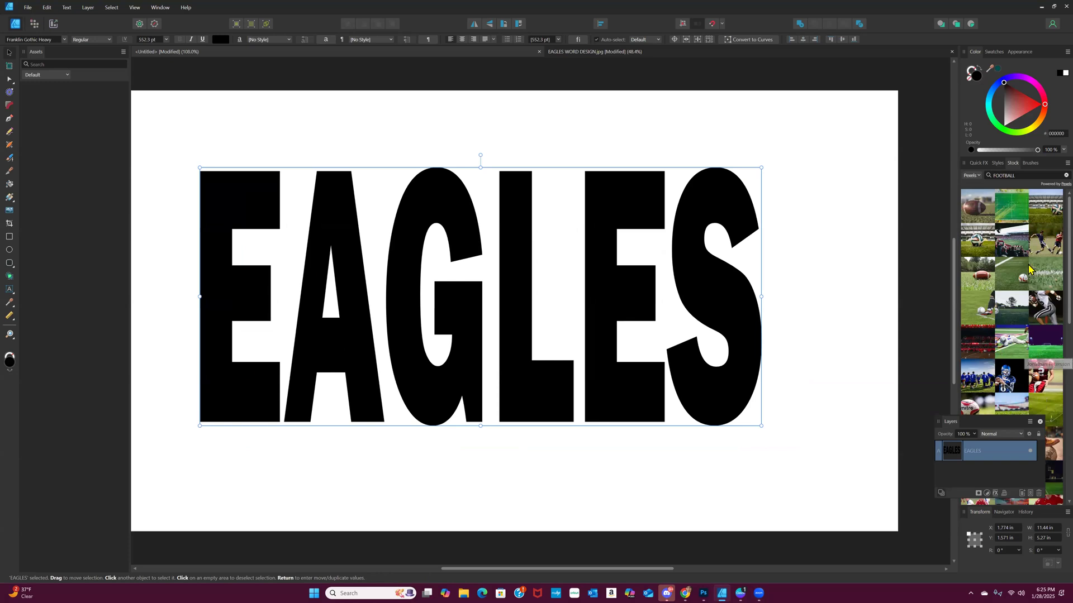
left_click_drag(1004, 213, 447, 230)
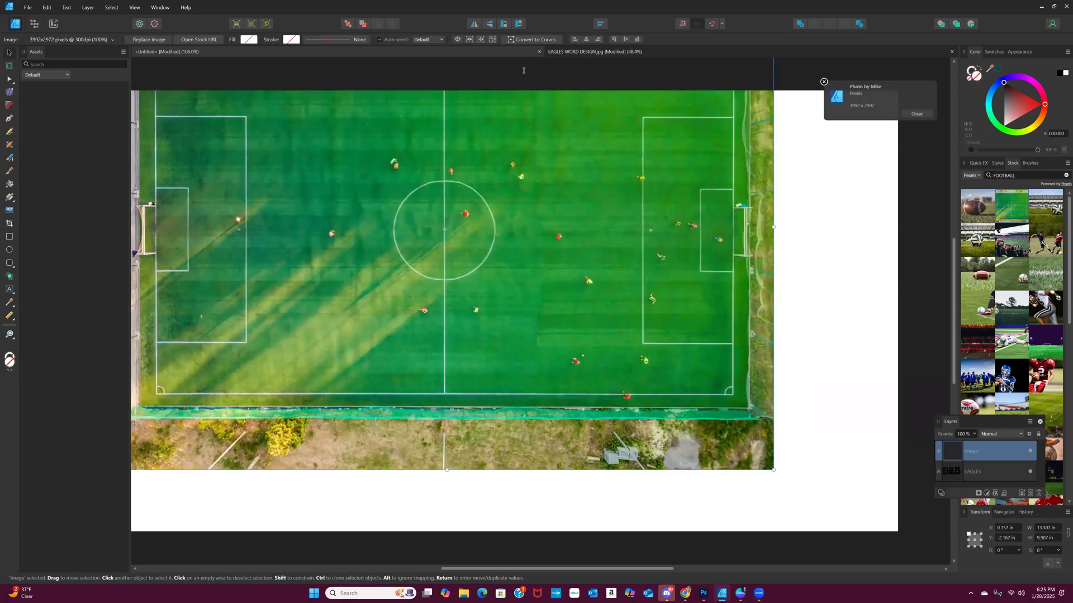
Squash the field photo to about 7.97 in high and position it over the EAGLES text.
left_click_drag(523, 70, 515, 125)
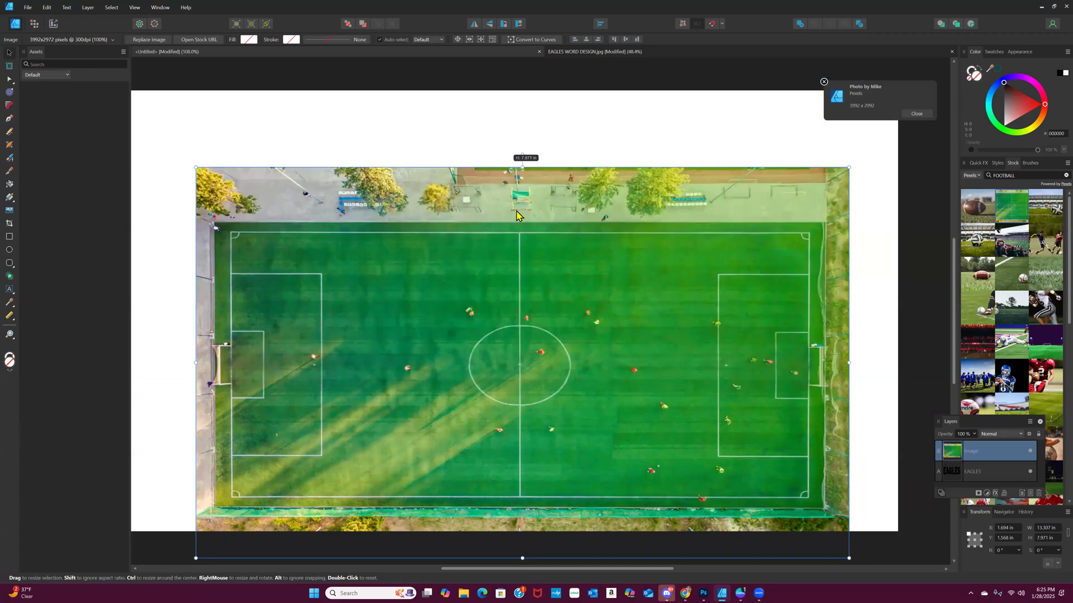
left_click_drag(609, 299, 601, 252)
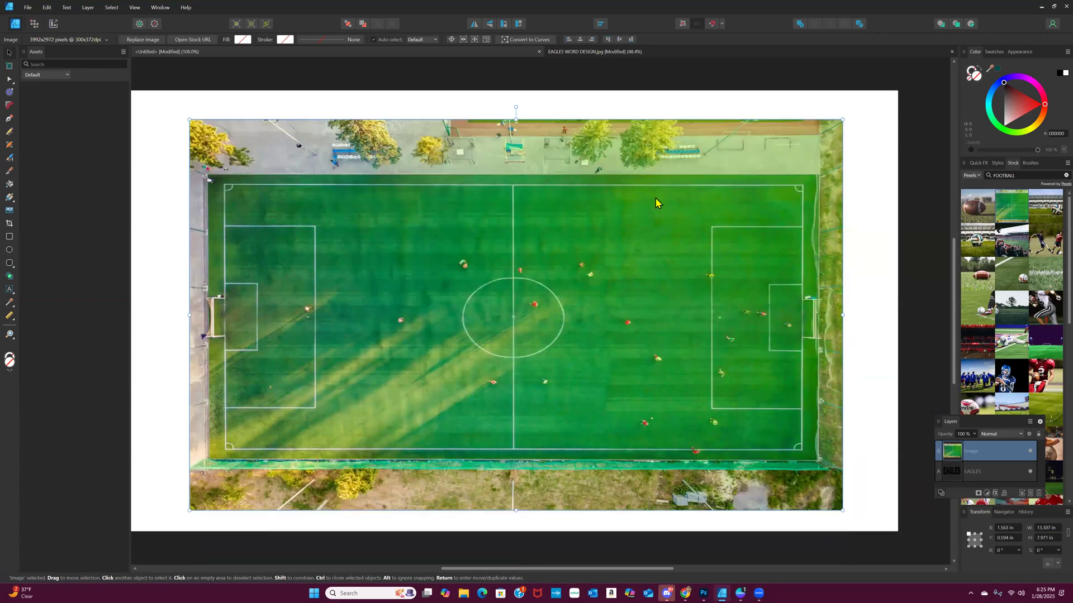
left_click_drag(656, 198, 604, 226)
right_click(393, 227)
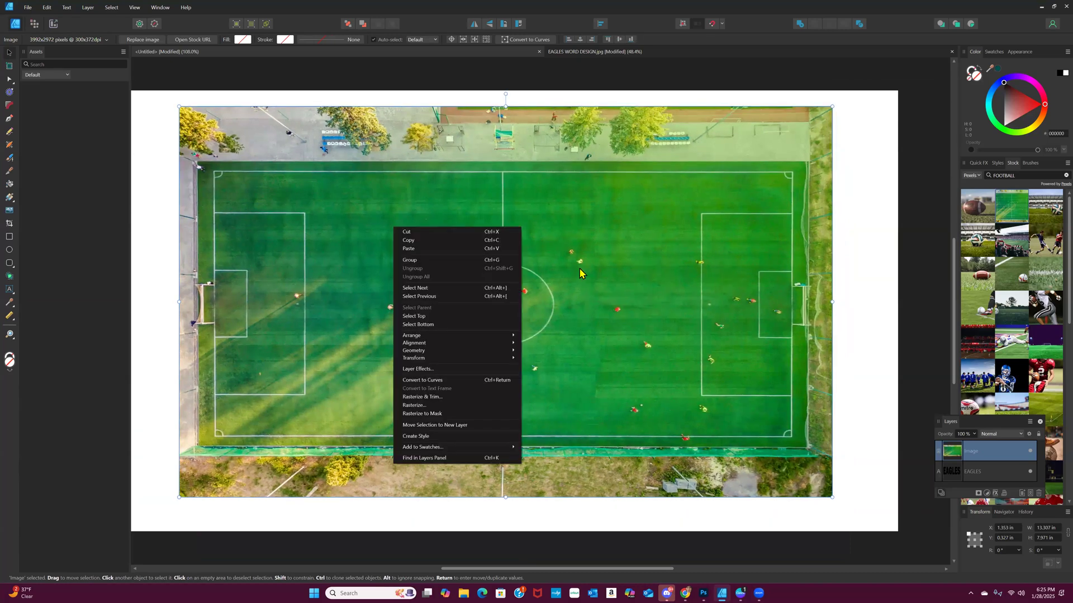
Undo the field photo's transforms and delete the photo's layer.
left_click(42, 7)
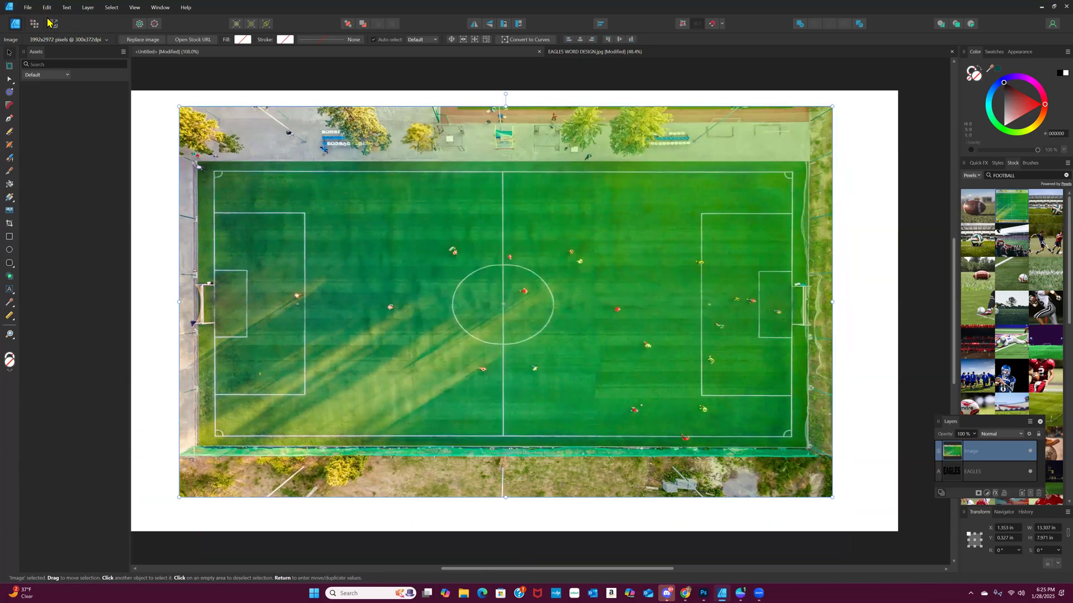
left_click(47, 8)
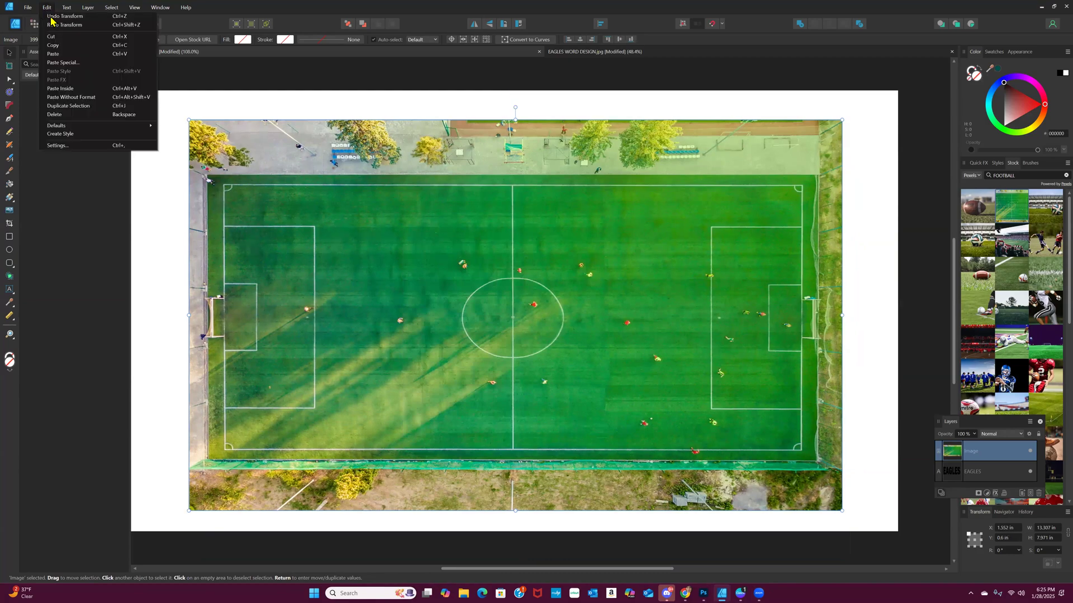
left_click(50, 21)
left_click(44, 7)
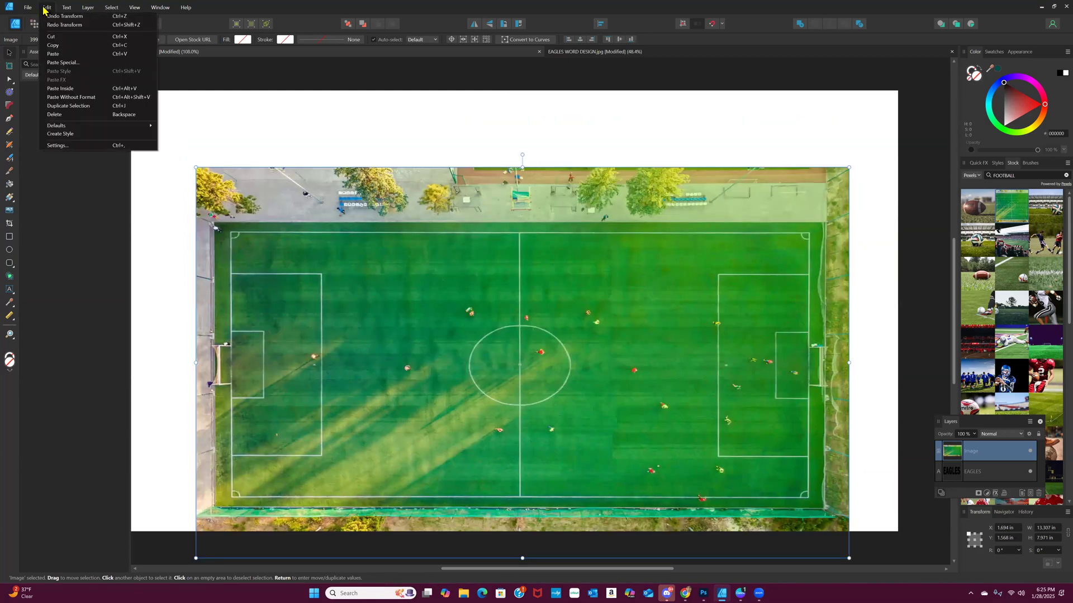
left_click(50, 16)
key("ctrl+z")
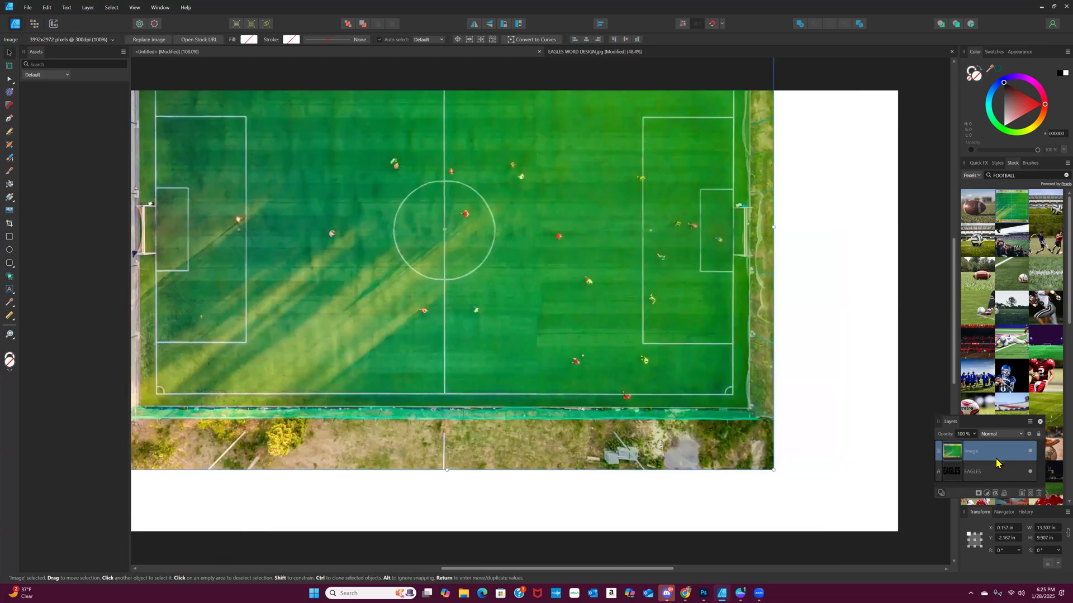
left_click(1040, 494)
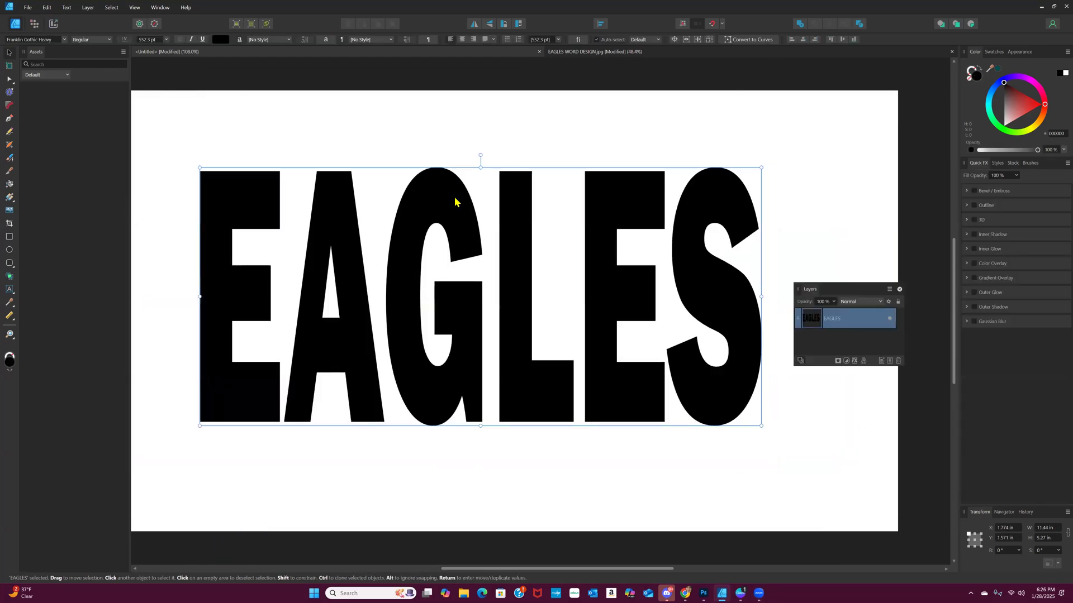
Nudge the EAGLES text slightly upward on the page.
mouse_move(408, 215)
left_mouse_down()
mouse_move(398, 204)
mouse_move(410, 216)
left_mouse_up()
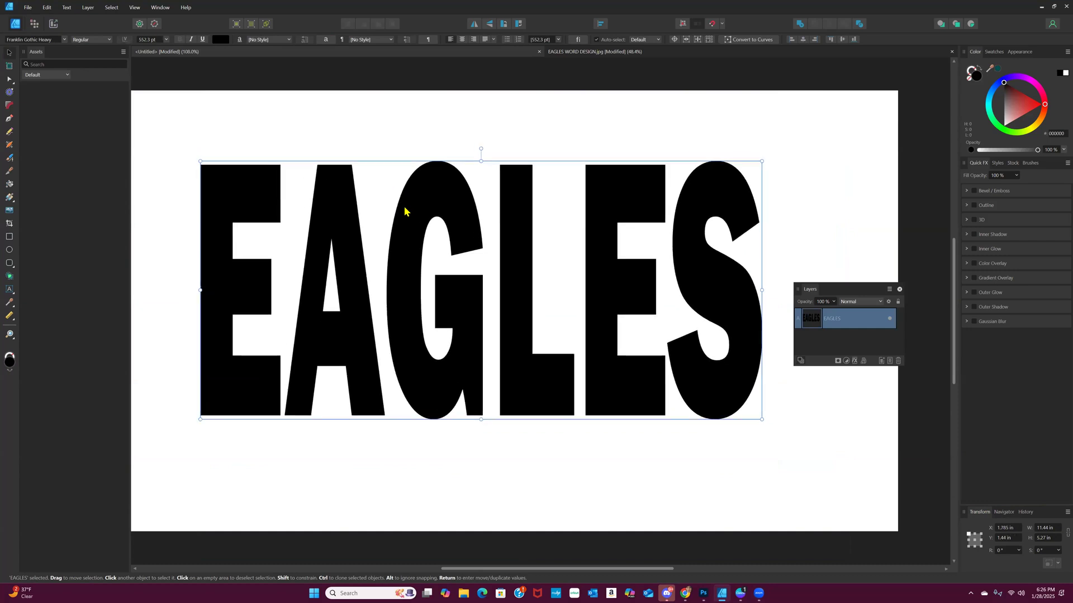
Browse the Downloads folder for an image to place and search it for "EAGLES".
left_click(28, 8)
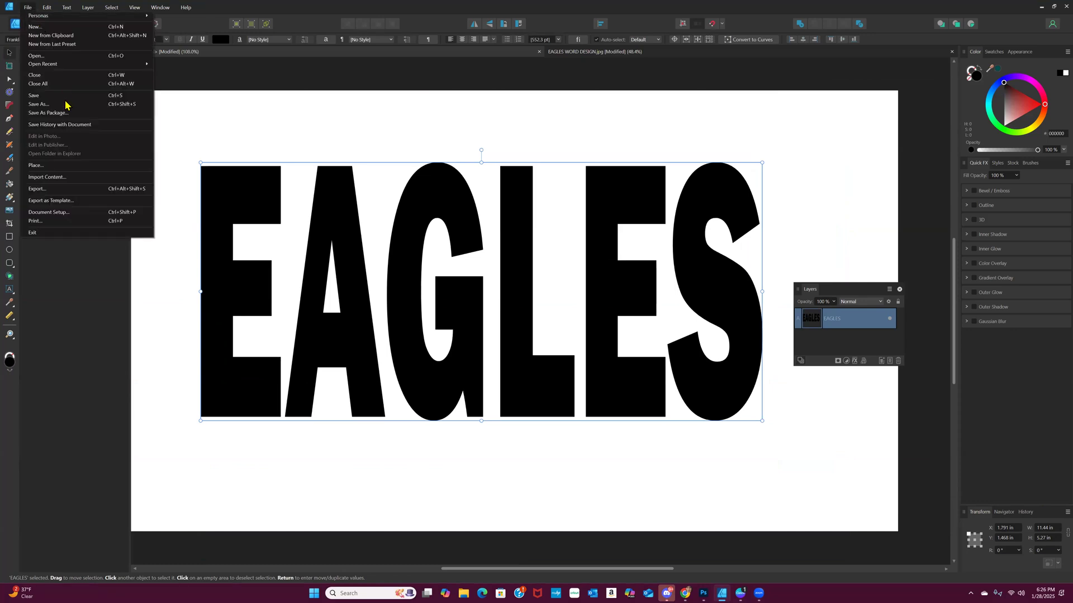
left_click(42, 166)
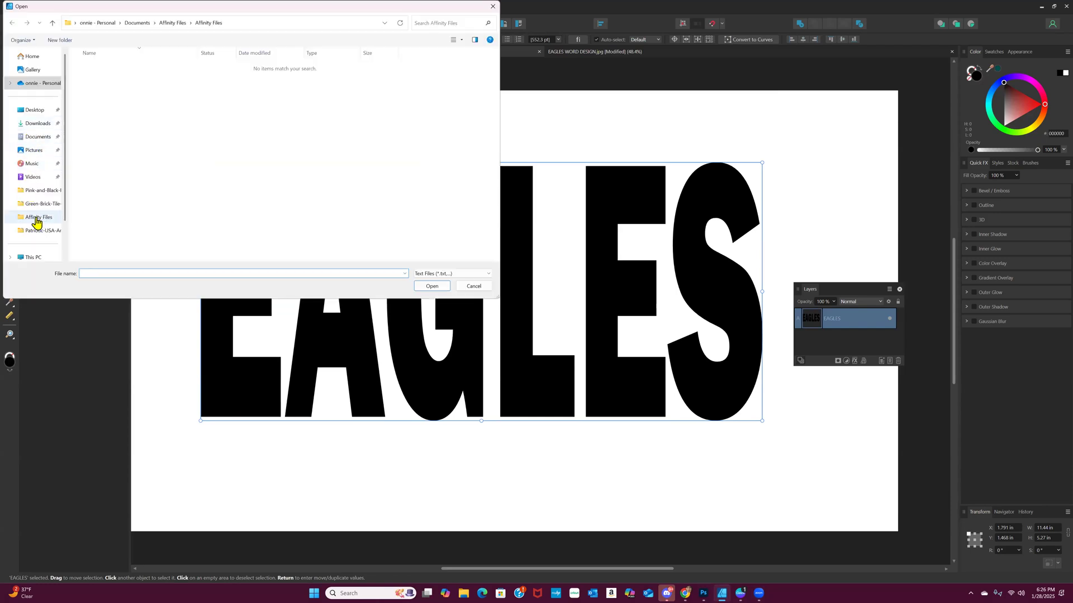
left_click(36, 124)
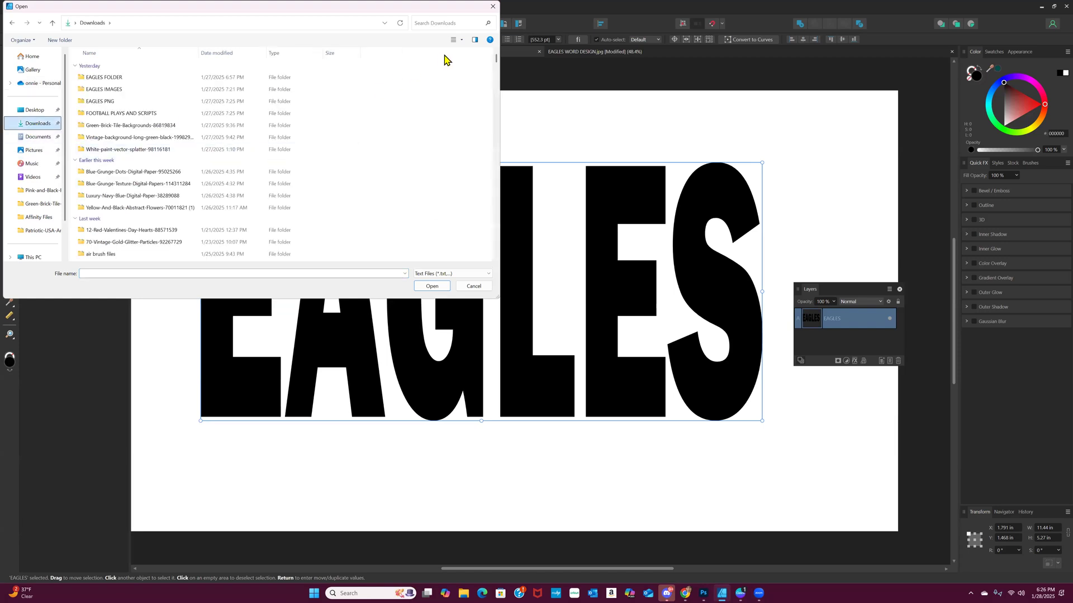
scroll(496, 59, "down", 6)
scroll(497, 67, "down", 2)
scroll(495, 56, "up", 6)
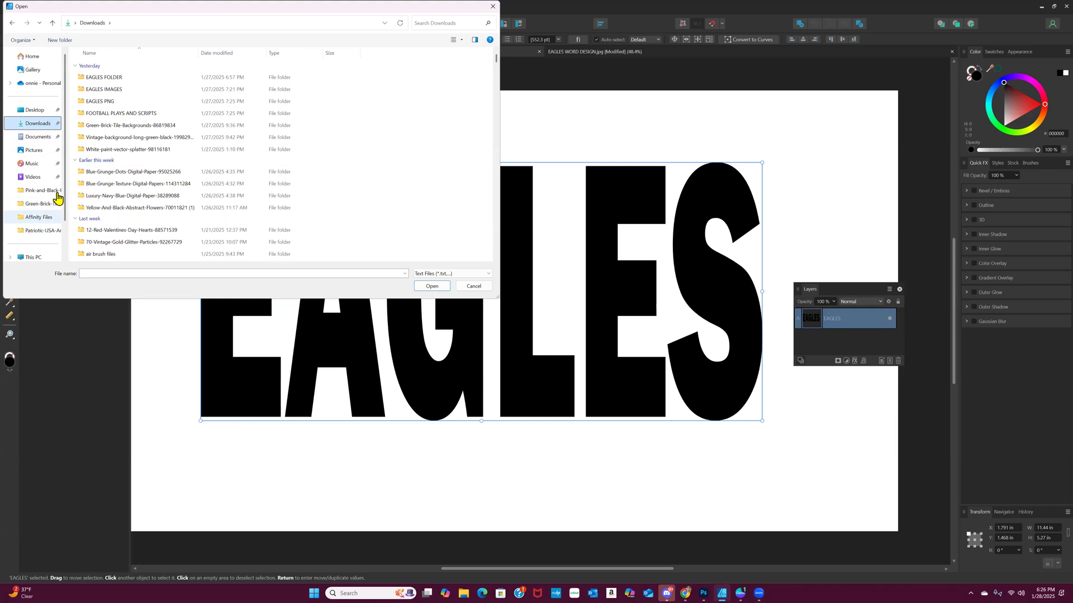
left_click(452, 23)
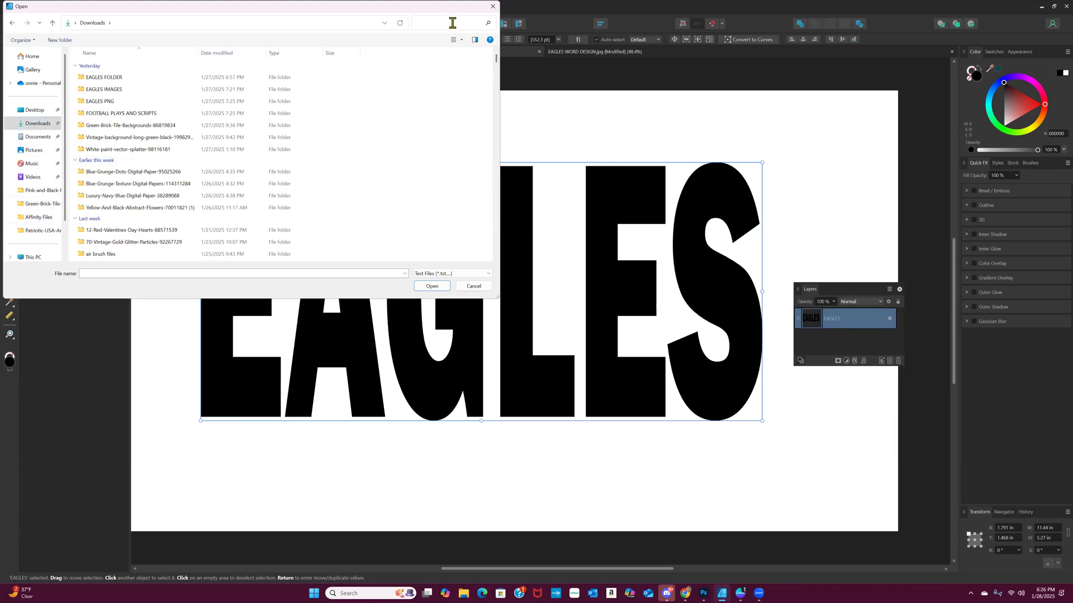
type("EA")
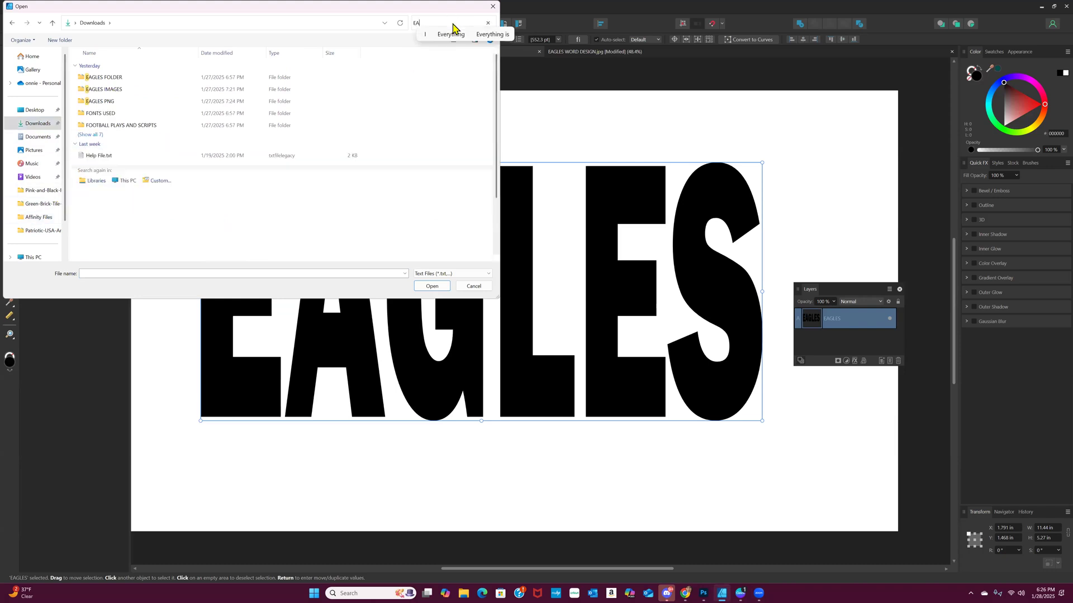
type("GLES")
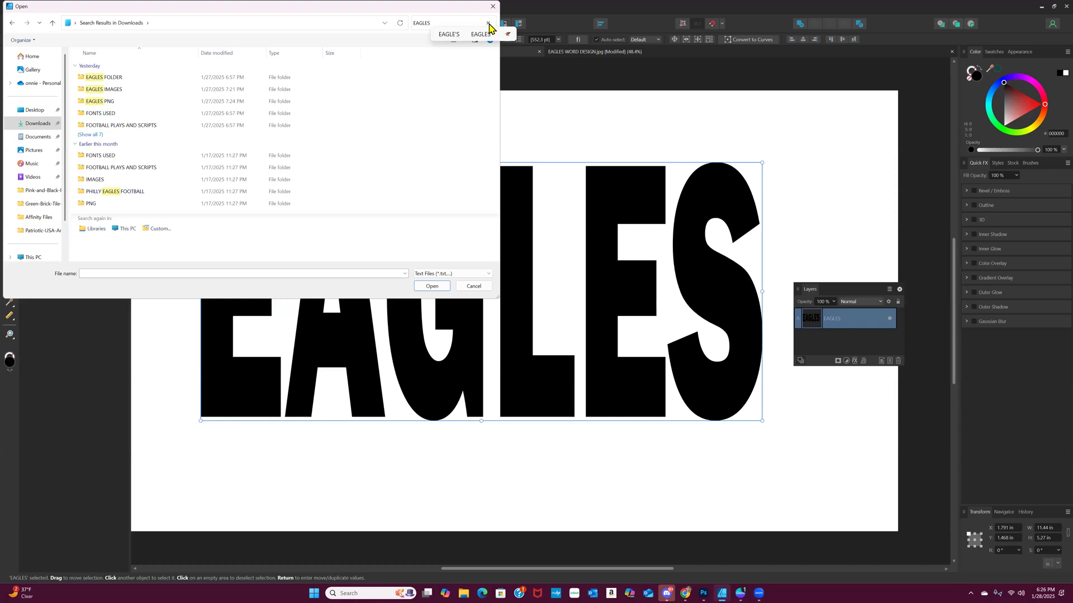
Replace the Downloads search with "WALLPAPER", then clear it.
left_click(416, 66)
left_click(438, 21)
key("BackSpace")
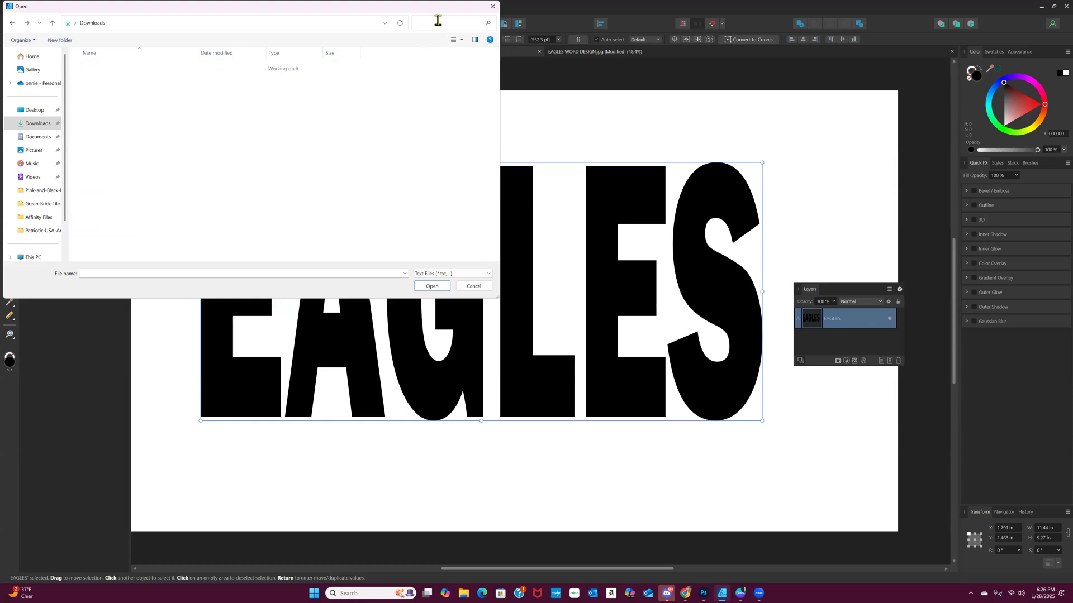
type("WALLPAPER")
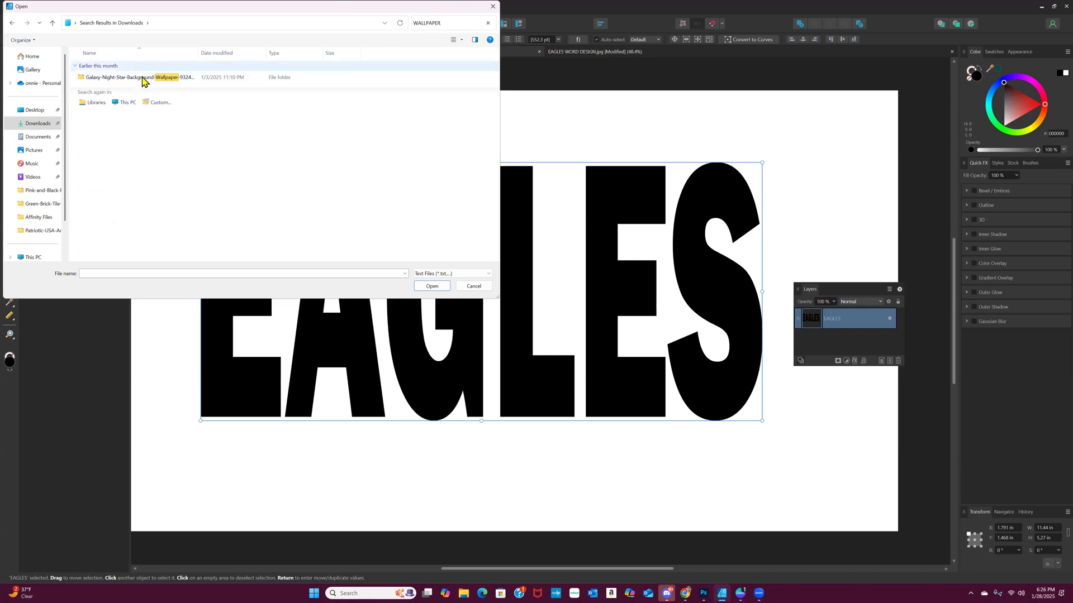
left_click(488, 23)
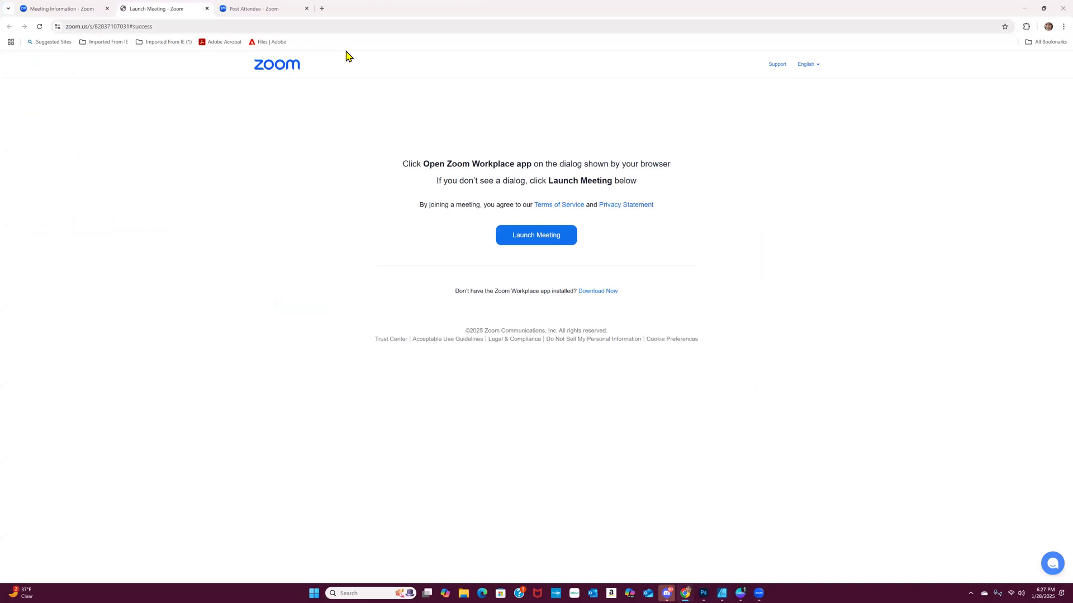
Switch to Chrome and search the web for "PHILLY EAGLES DIGITAL PAPER 4K HD" in a new tab.
left_click(322, 10)
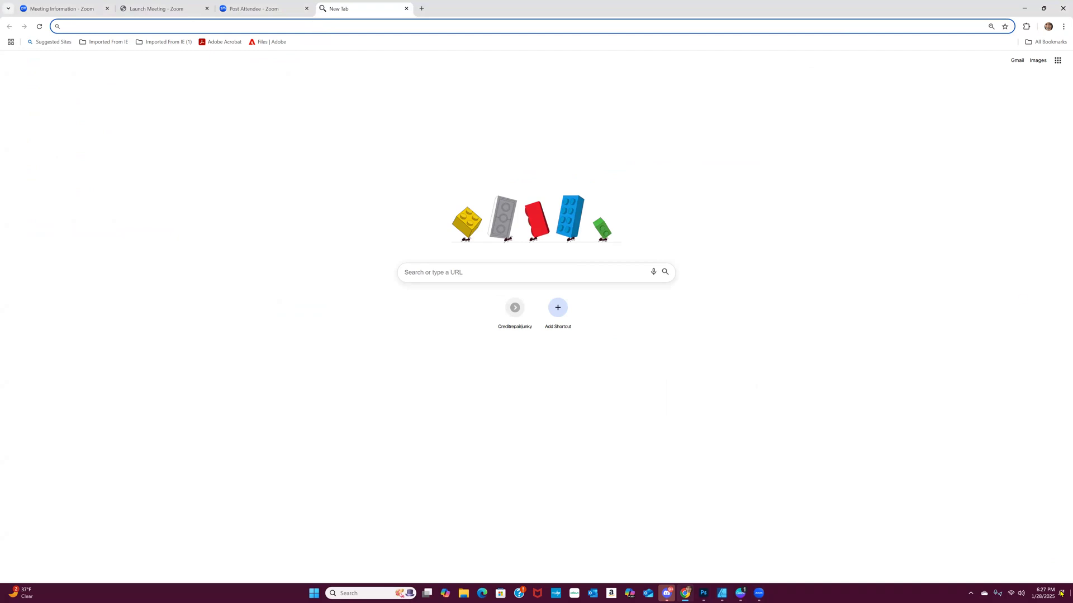
type("PHIL")
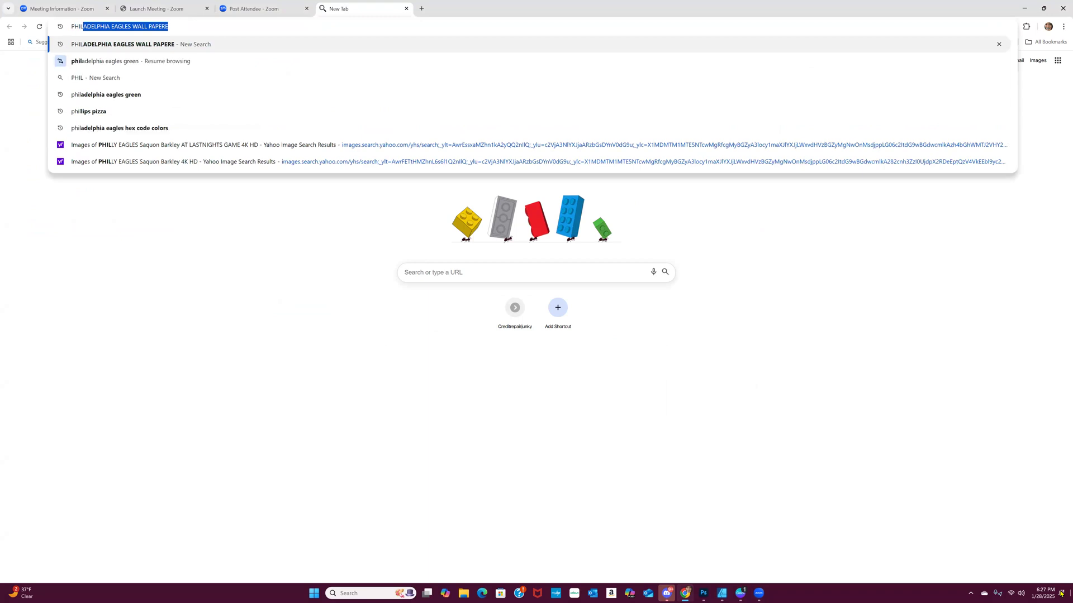
type("LY EAG")
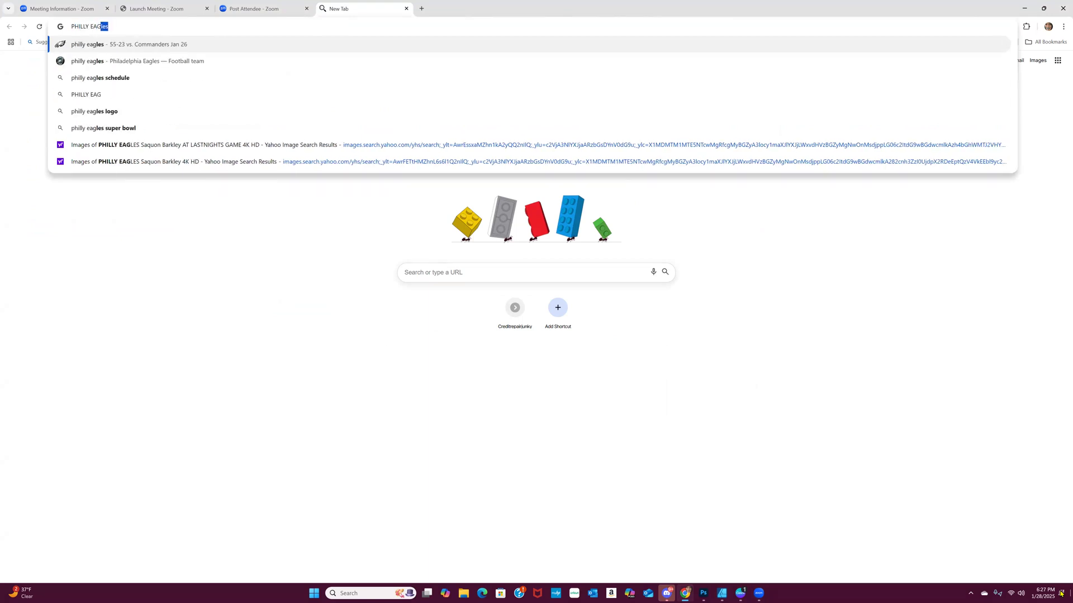
type("LES")
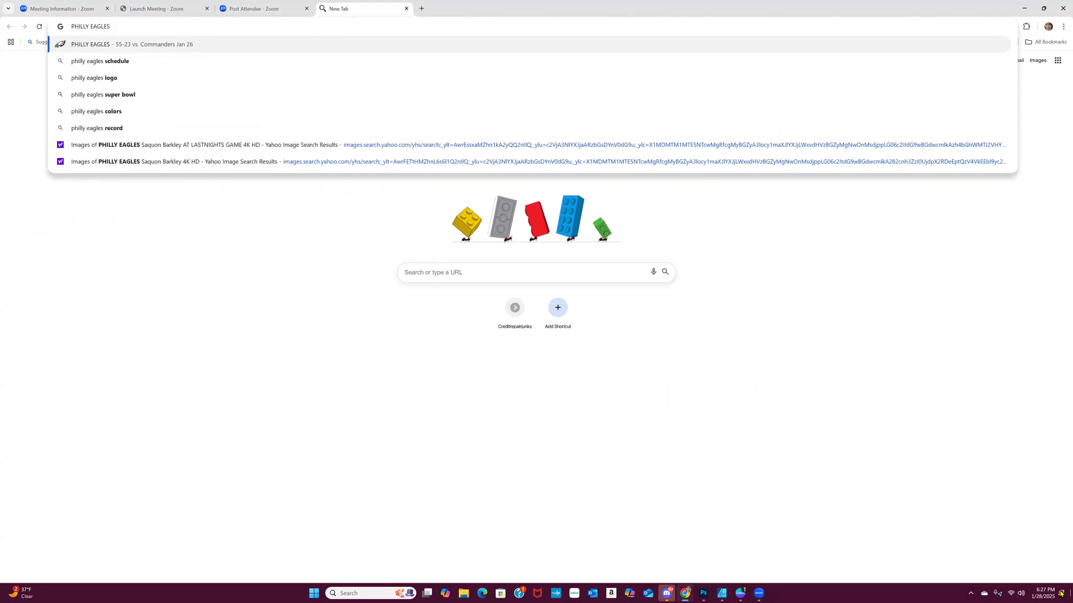
type(" DIG")
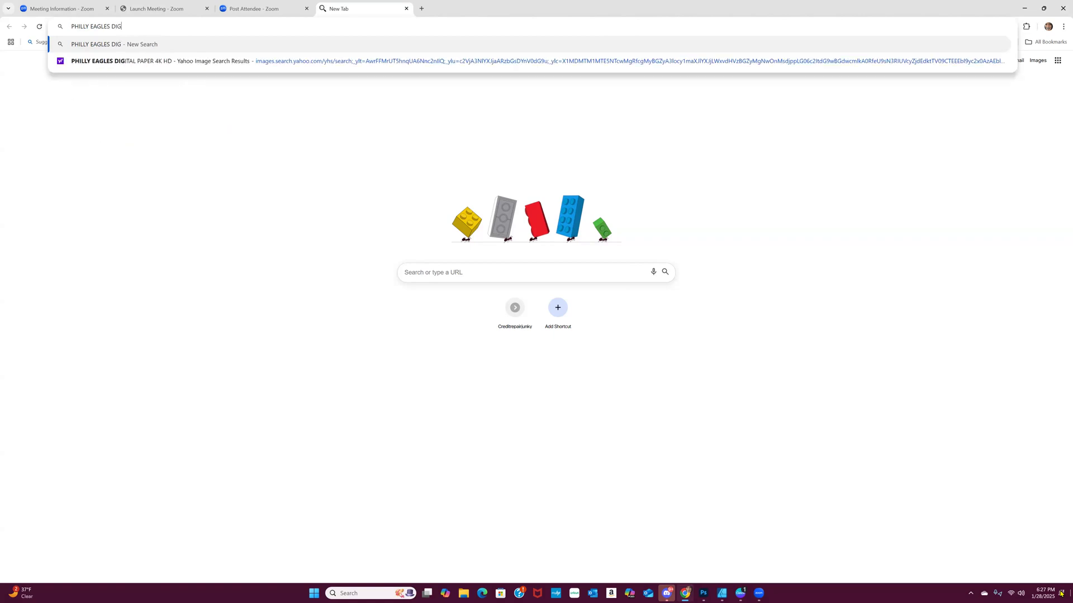
type("ITAL PAPER 4K ")
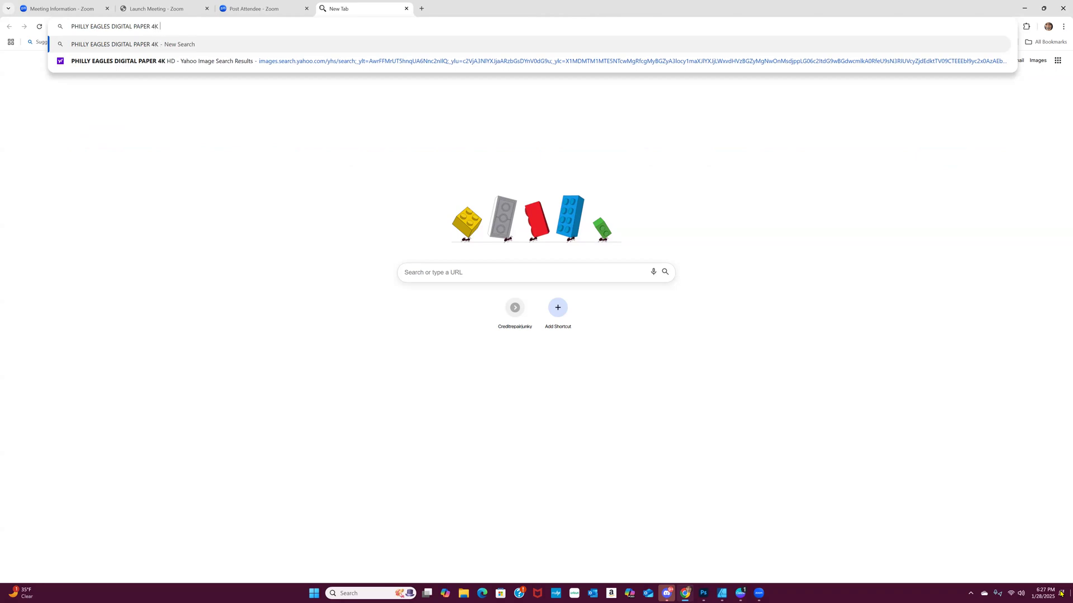
type("HD")
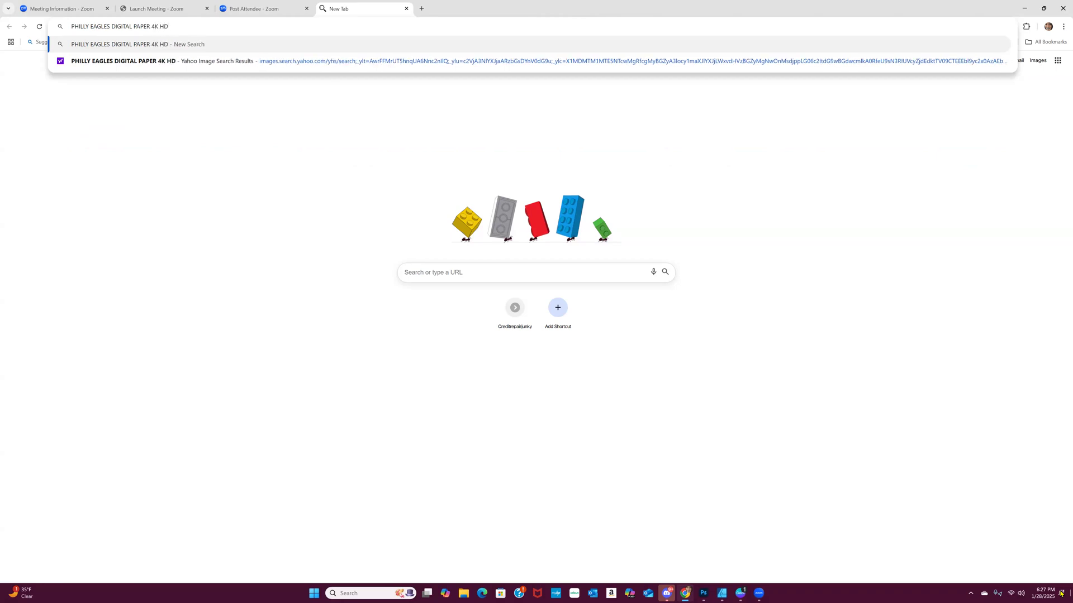
key("Return")
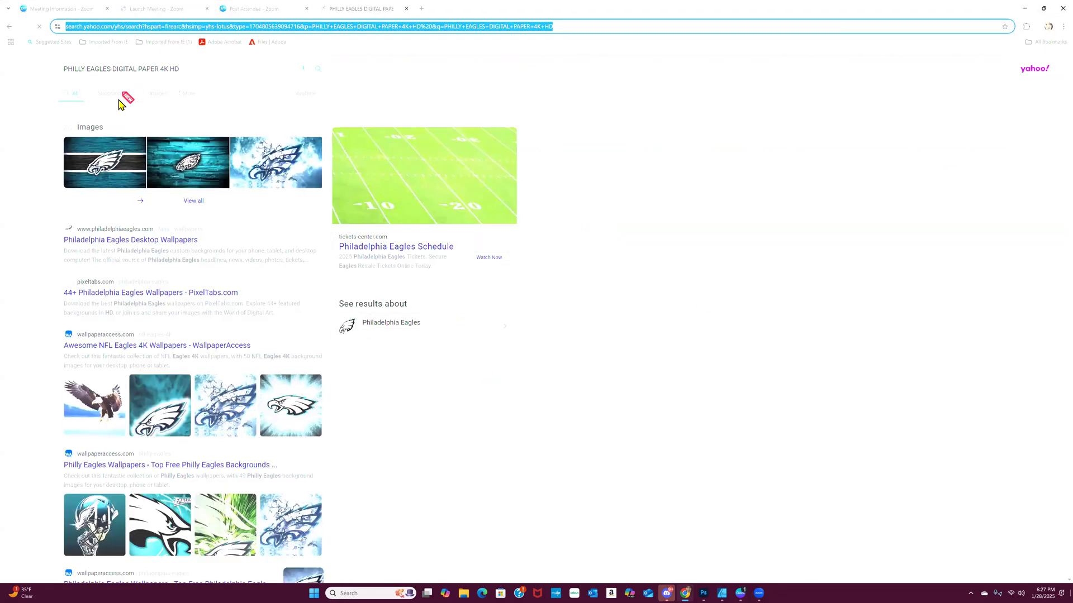
Show the image results for the search and filter them to the Large size.
left_click(165, 111)
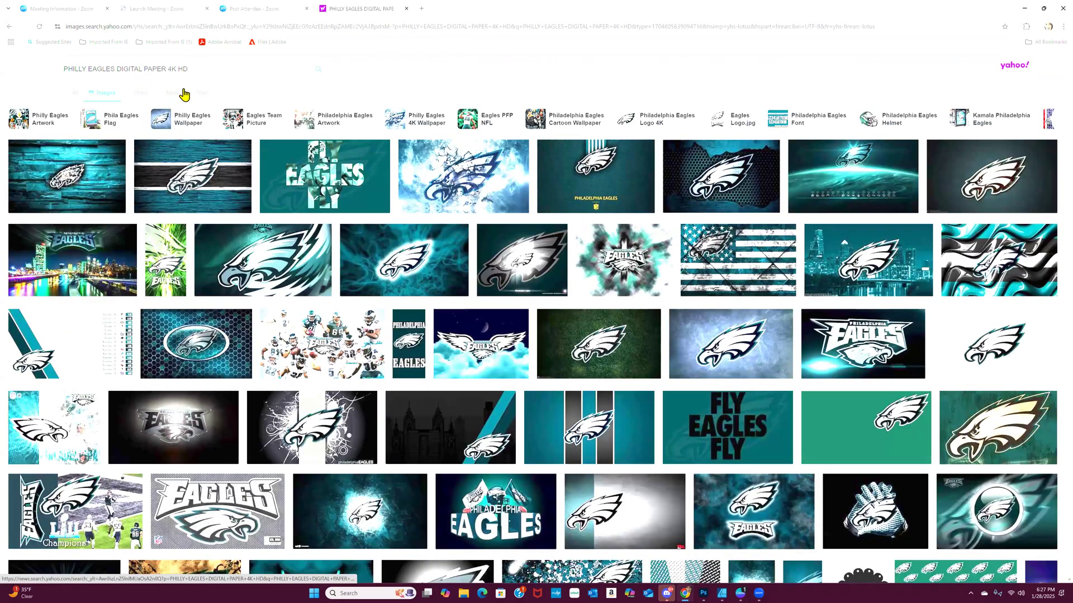
left_click(202, 94)
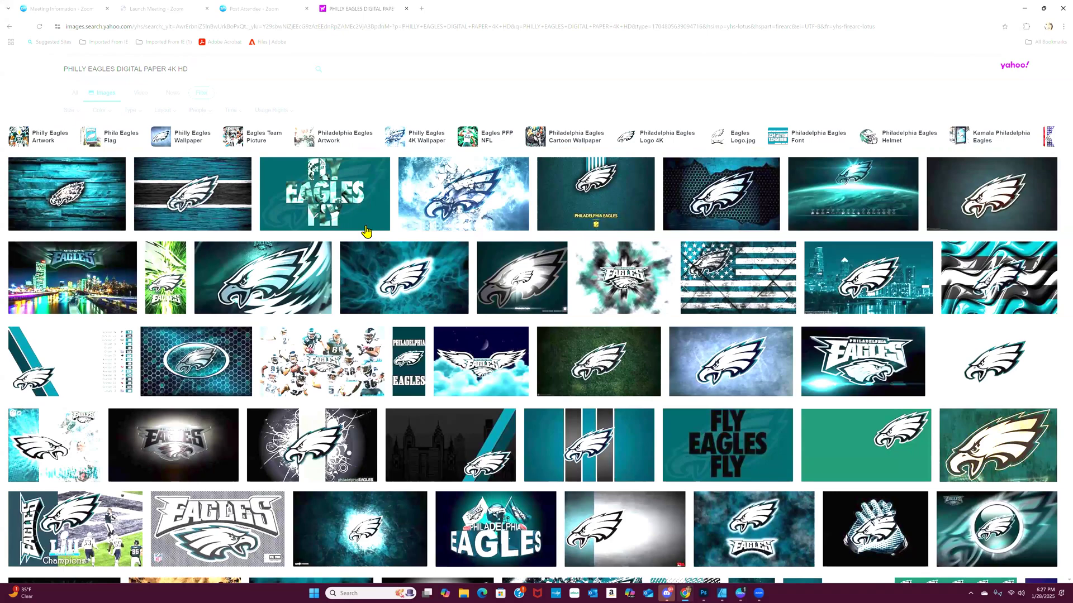
key("Tab")
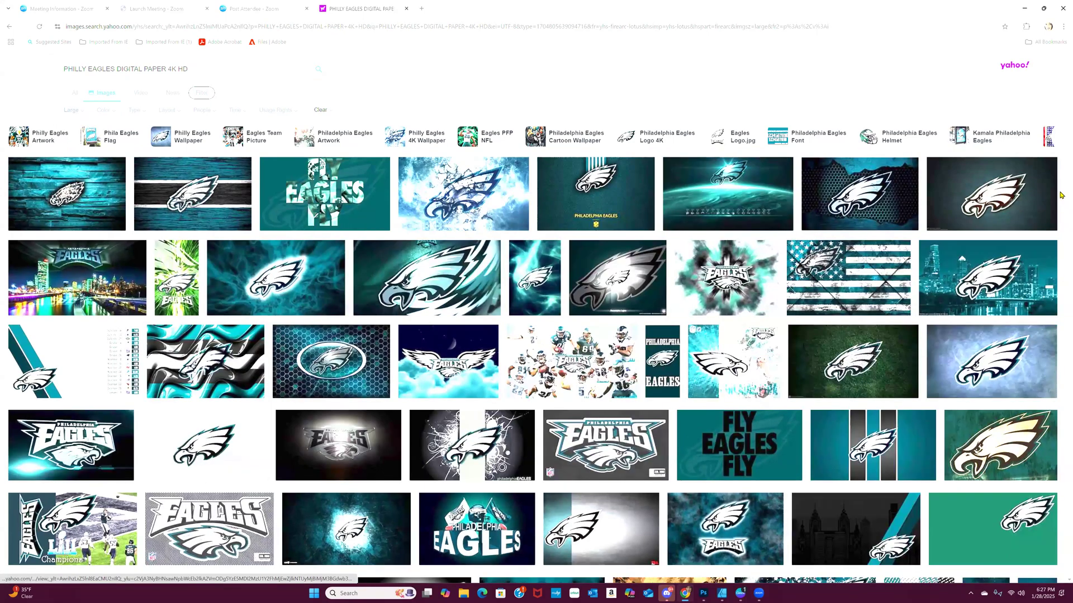
Find the 1920x1280 Philadelphia Eagles player collage among the image results and copy the image.
scroll(1061, 218, "down", 7)
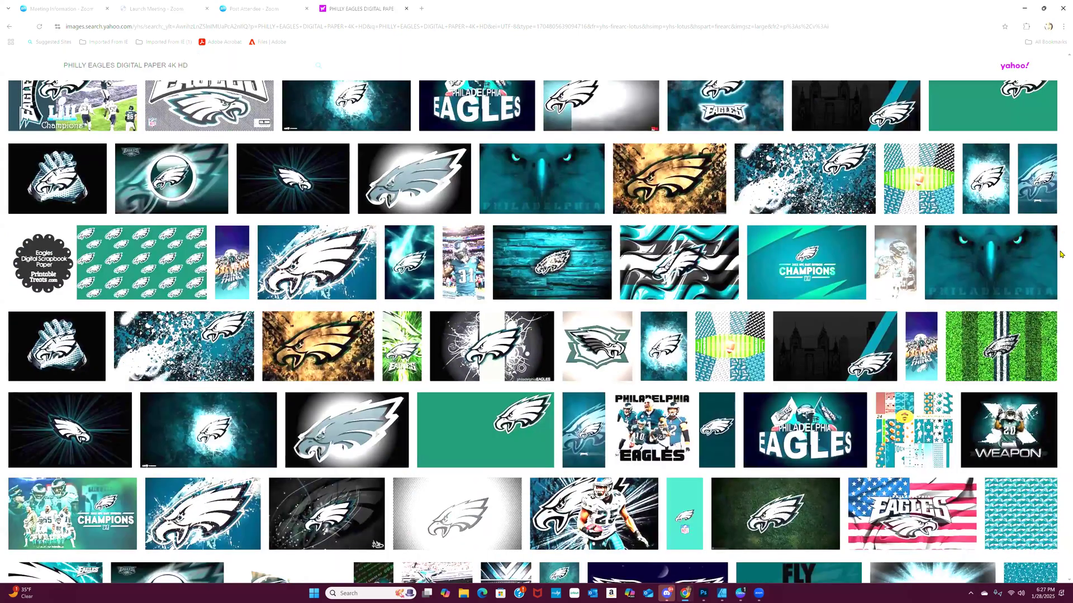
scroll(1061, 255, "down", 3)
scroll(1061, 271, "down", 3)
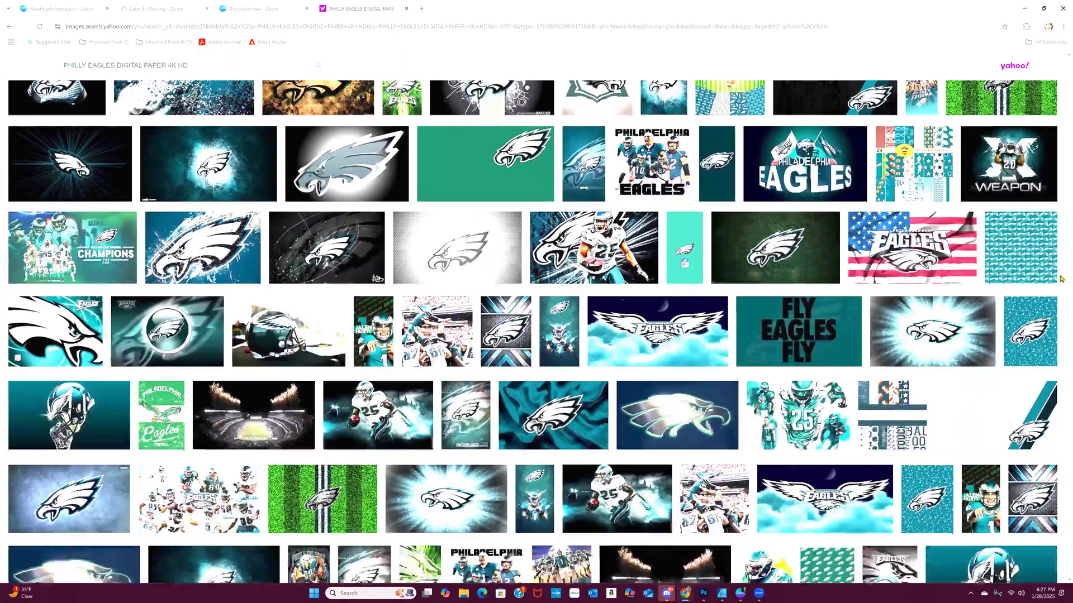
scroll(1061, 307, "down", 3)
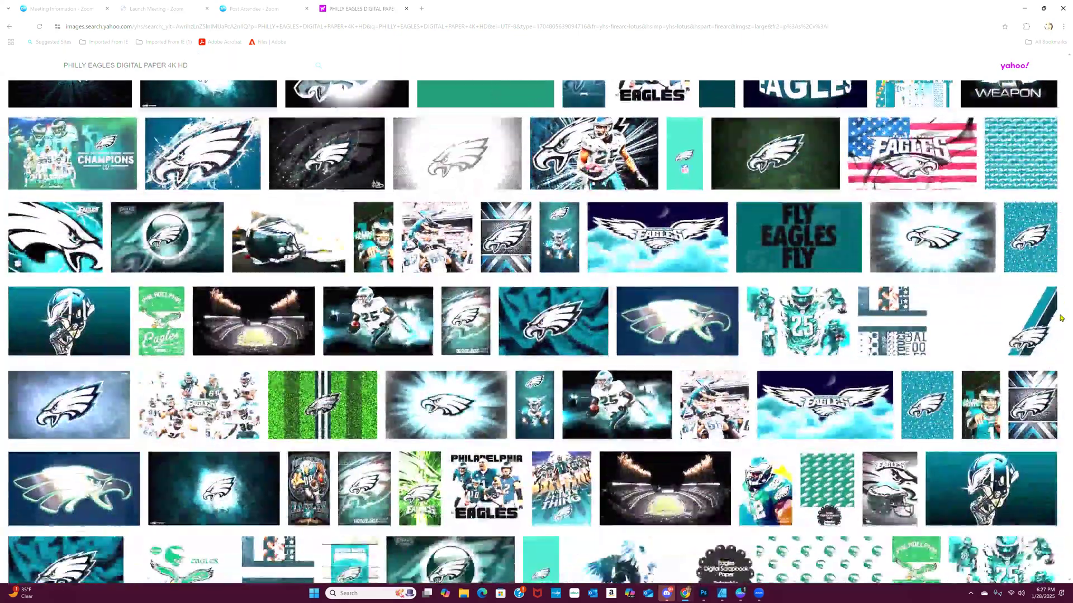
scroll(1061, 353, "down", 5)
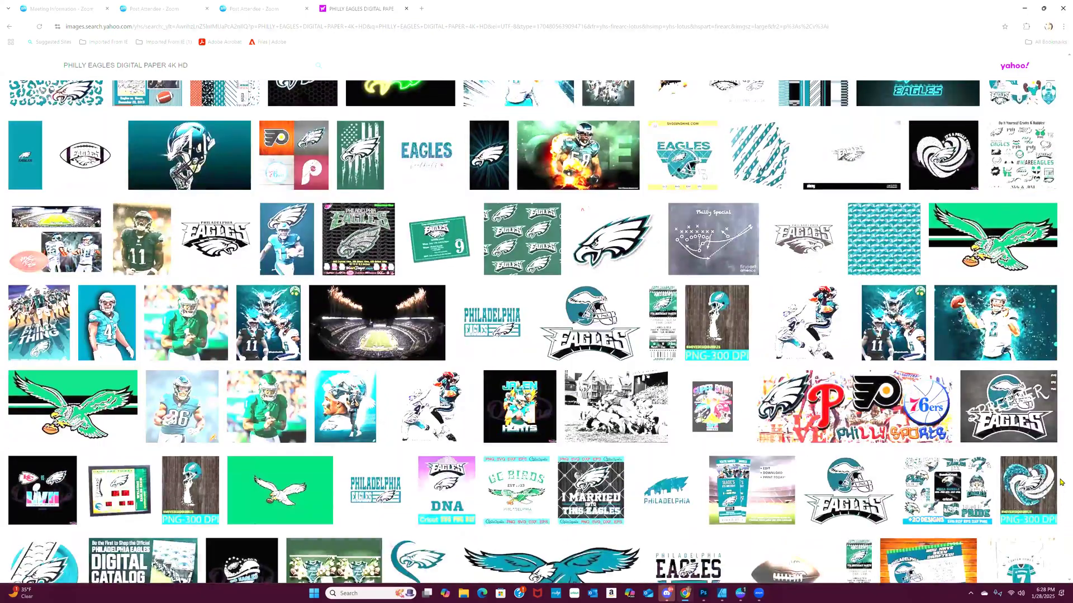
scroll(1061, 503, "up", 4)
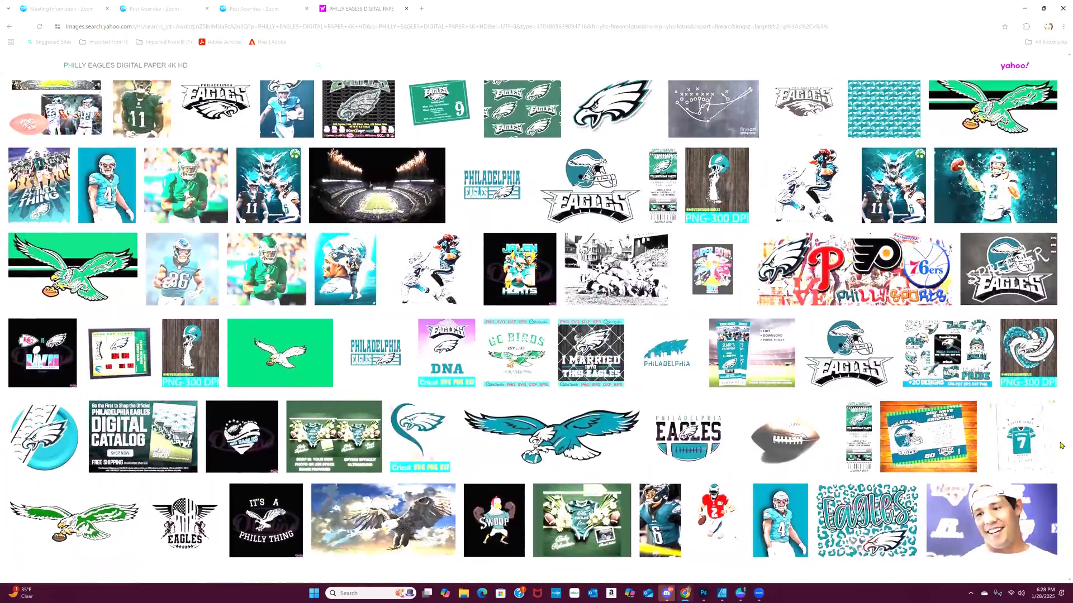
scroll(1061, 435, "up", 3)
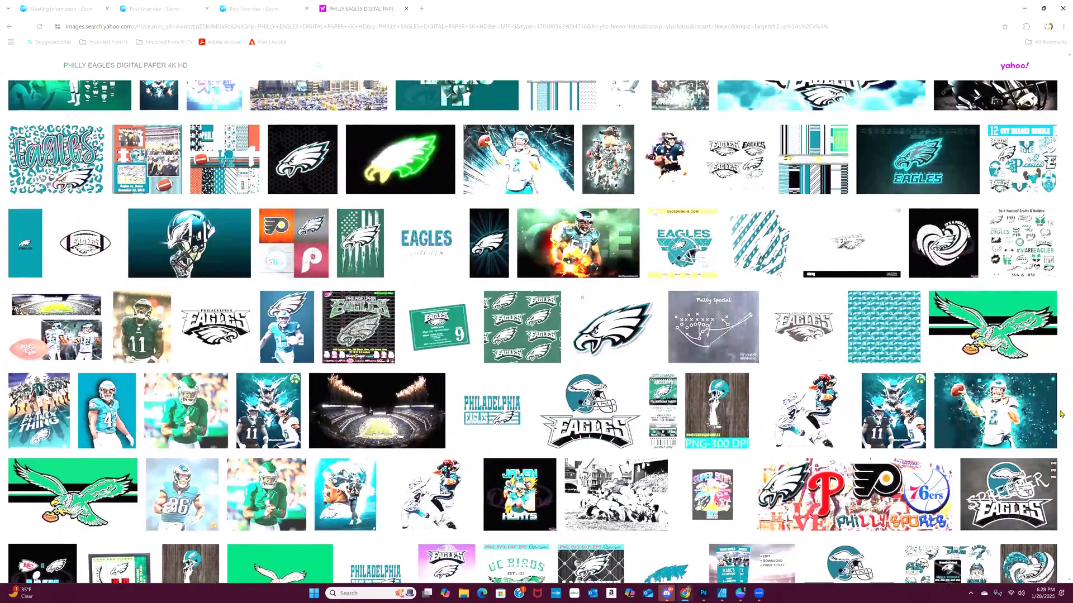
scroll(1061, 400, "up", 2)
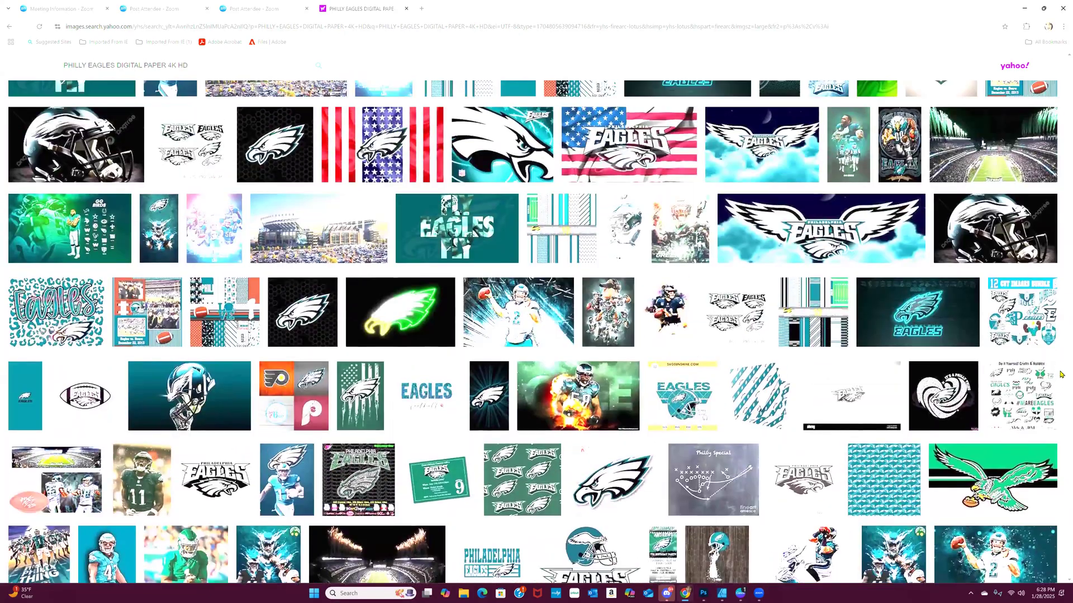
scroll(1060, 368, "up", 7)
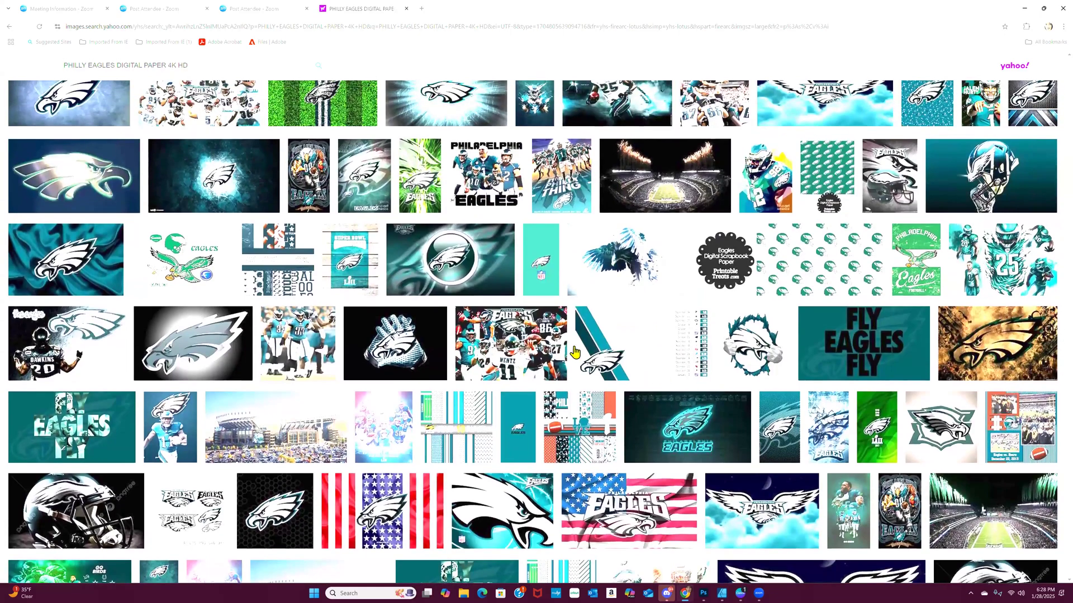
left_click(518, 337)
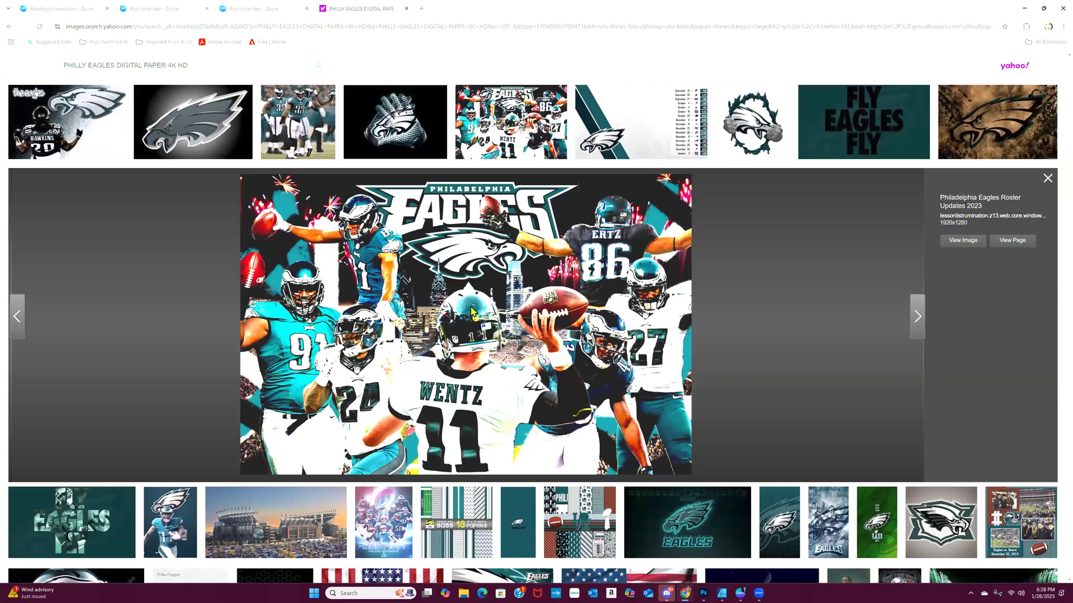
right_click(472, 311)
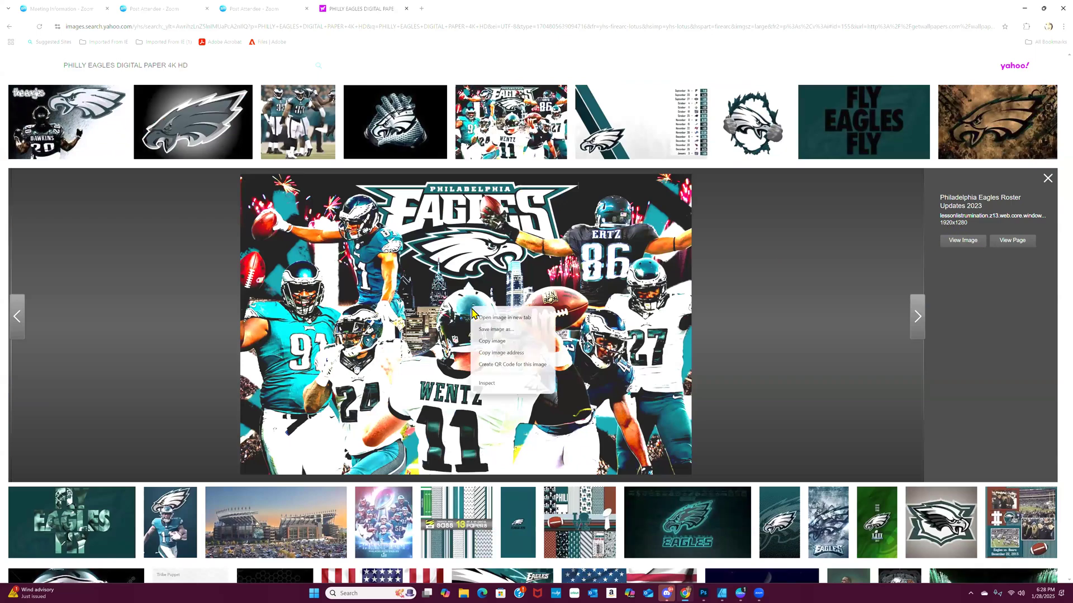
left_click(482, 341)
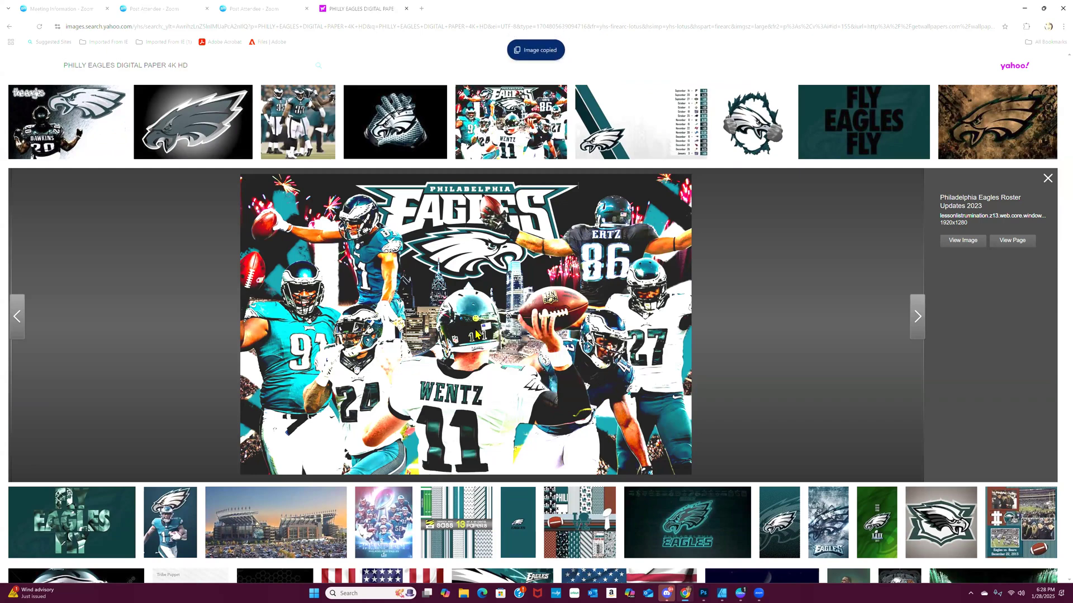
Switch to Affinity Designer, paste the copied collage and move it over the upper part of the first letters, at about X 1.4 in, Y 1.23 in.
left_click(721, 588)
right_click(362, 258)
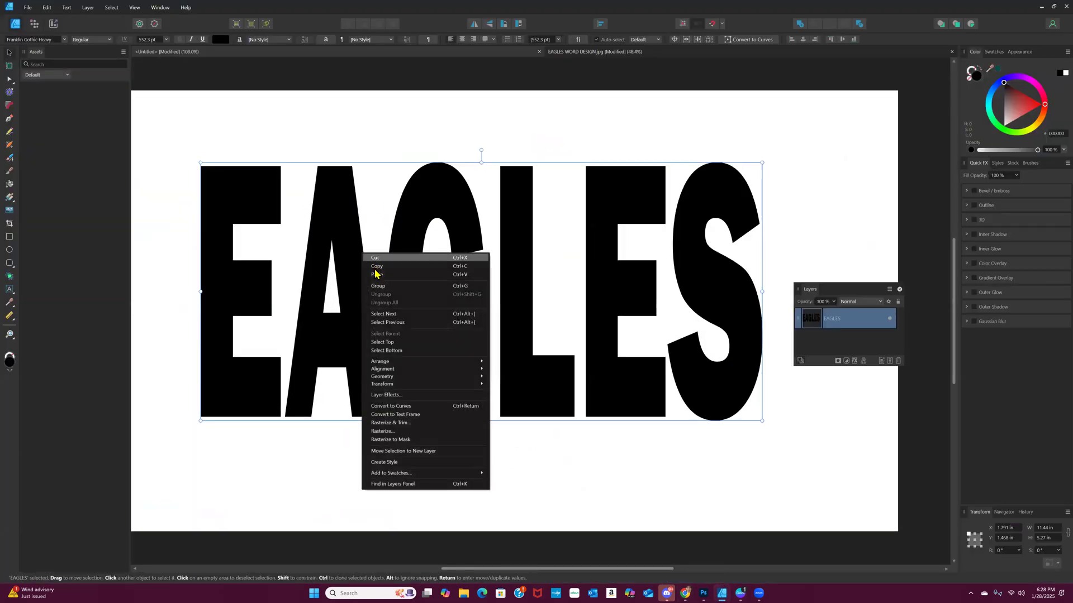
left_click(375, 277)
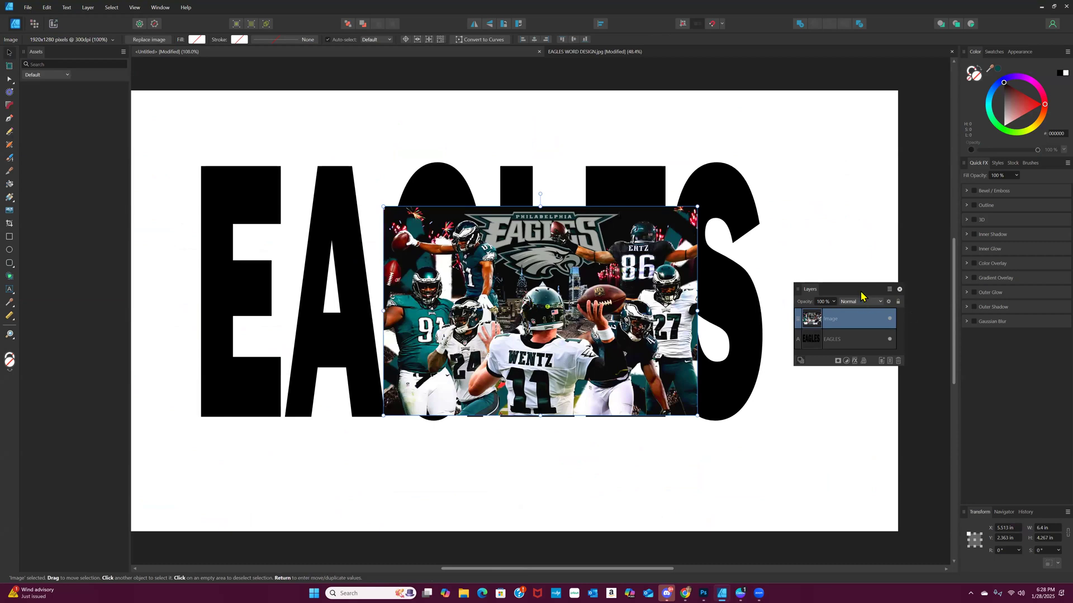
left_click_drag(862, 294, 873, 294)
left_click_drag(524, 272, 276, 187)
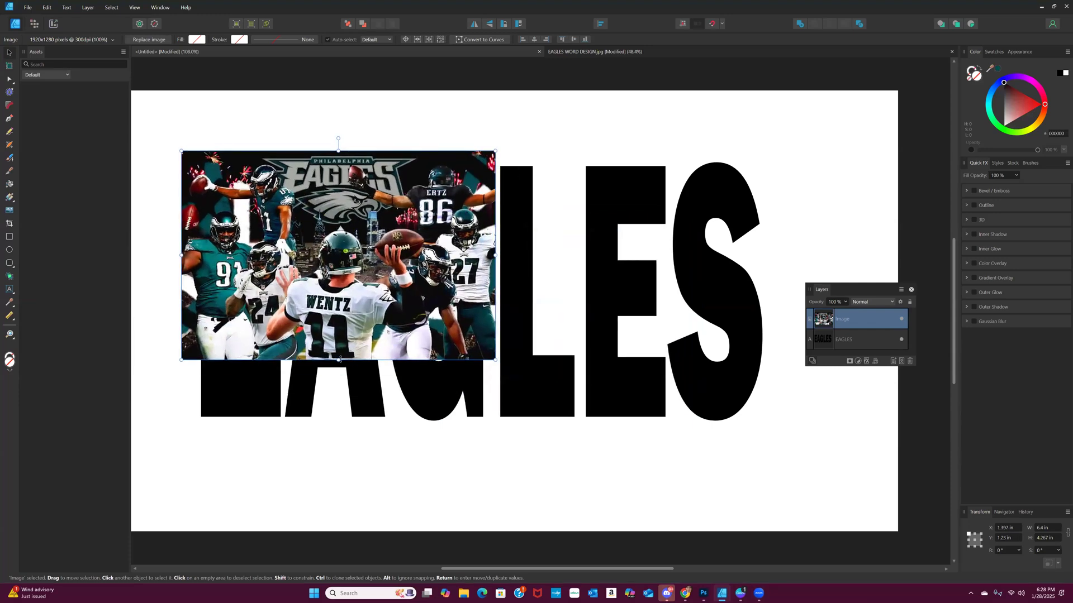
Stretch the pasted collage to about 12.27 x 5.8 in at X 1.46 in, Y 1.11 in so it covers the whole word.
mouse_move(337, 362)
left_mouse_down()
mouse_move(340, 421)
mouse_move(342, 376)
left_mouse_up()
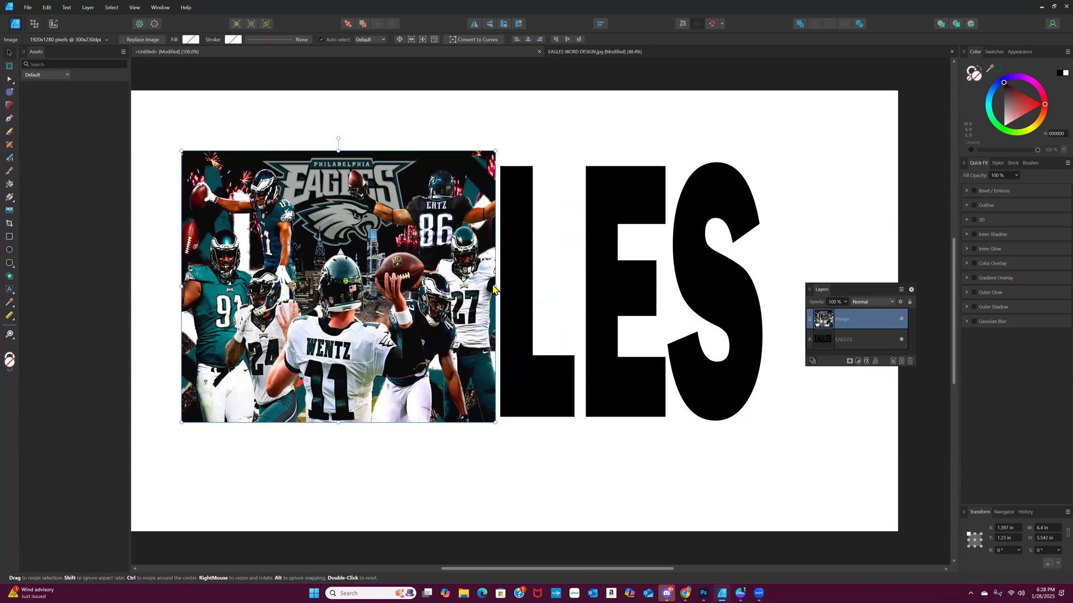
left_click_drag(495, 287, 774, 300)
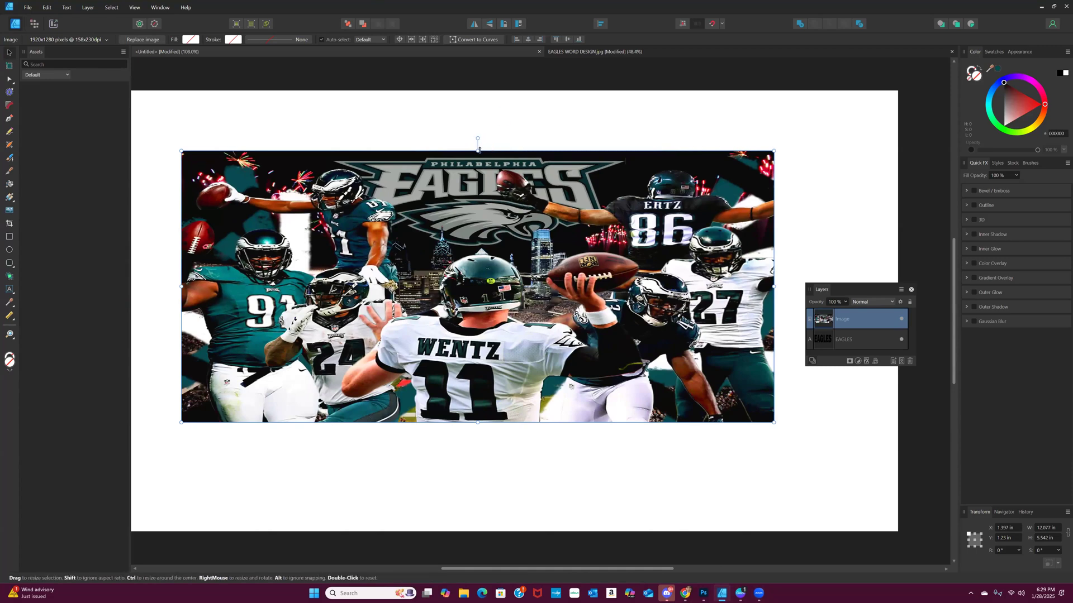
mouse_move(467, 181)
left_mouse_down()
mouse_move(465, 258)
mouse_move(475, 183)
left_mouse_up()
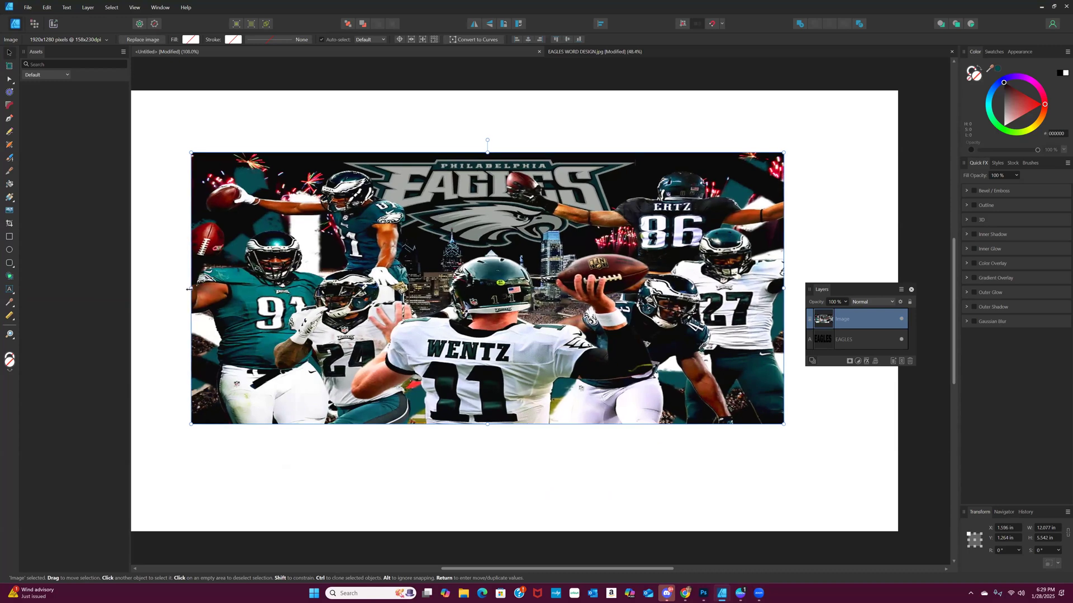
left_click_drag(184, 289, 178, 290)
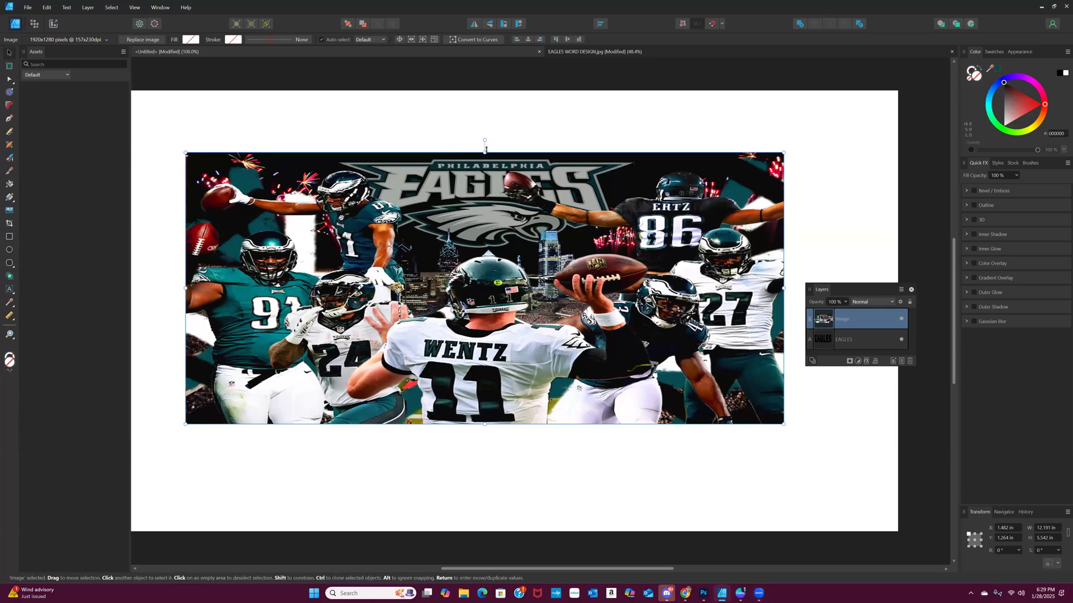
left_click_drag(485, 145, 485, 138)
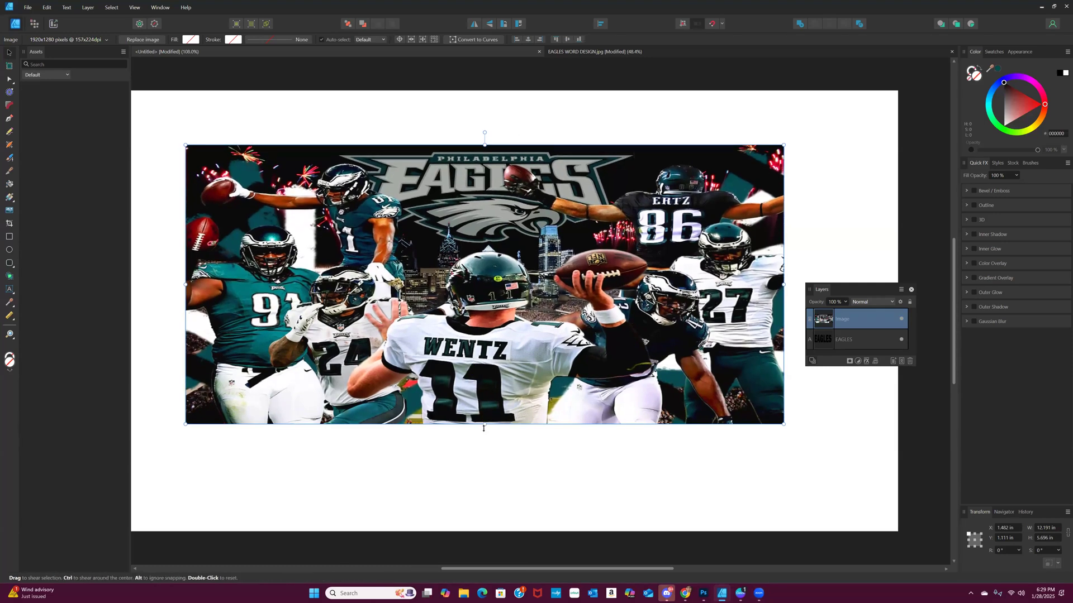
left_click_drag(484, 425, 485, 429)
left_click_drag(783, 287, 787, 287)
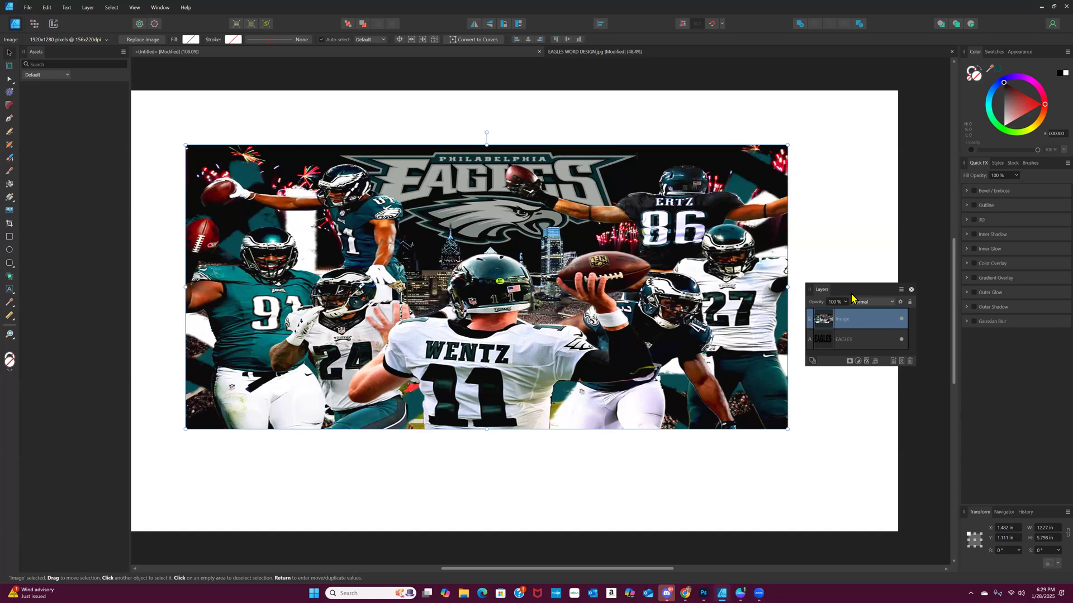
Clip the collage image inside the EAGLES text layer so it fills only the letters.
left_click_drag(864, 289, 210, 429)
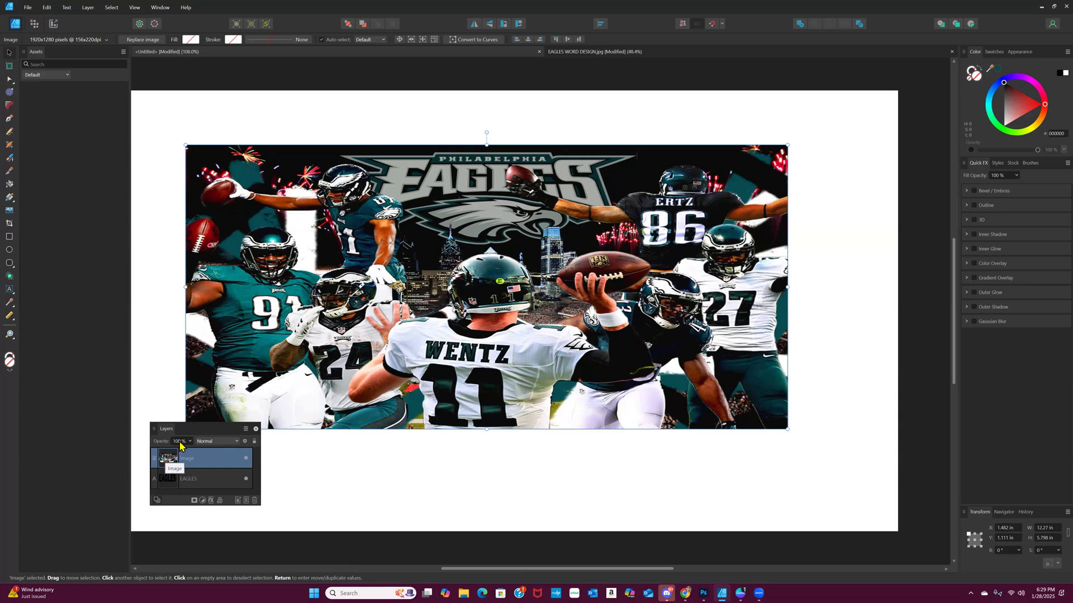
left_click_drag(188, 434, 252, 479)
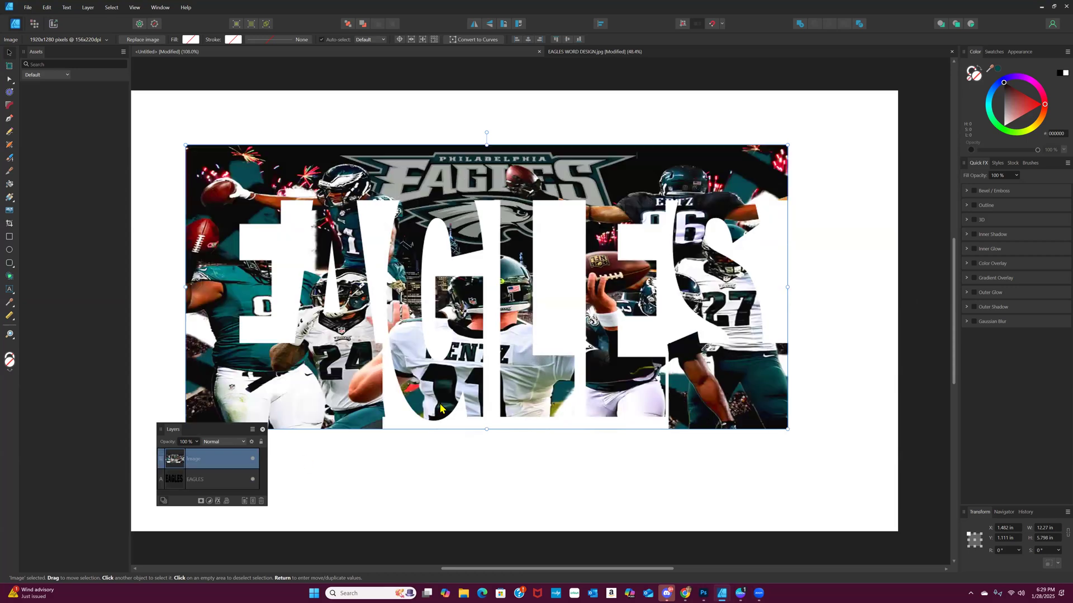
left_click_drag(172, 485, 211, 479)
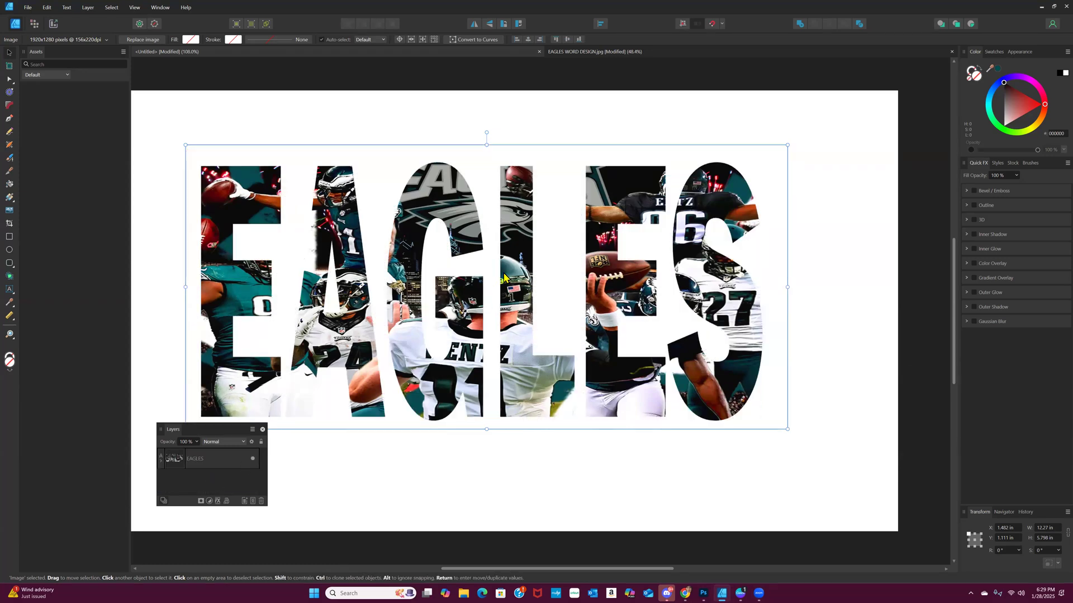
Shift the clipped collage slightly left within the letters and move the word to about X 2.26 in, Y 0.7 in.
mouse_move(505, 275)
left_mouse_down()
mouse_move(506, 310)
mouse_move(524, 226)
mouse_move(487, 273)
left_mouse_up()
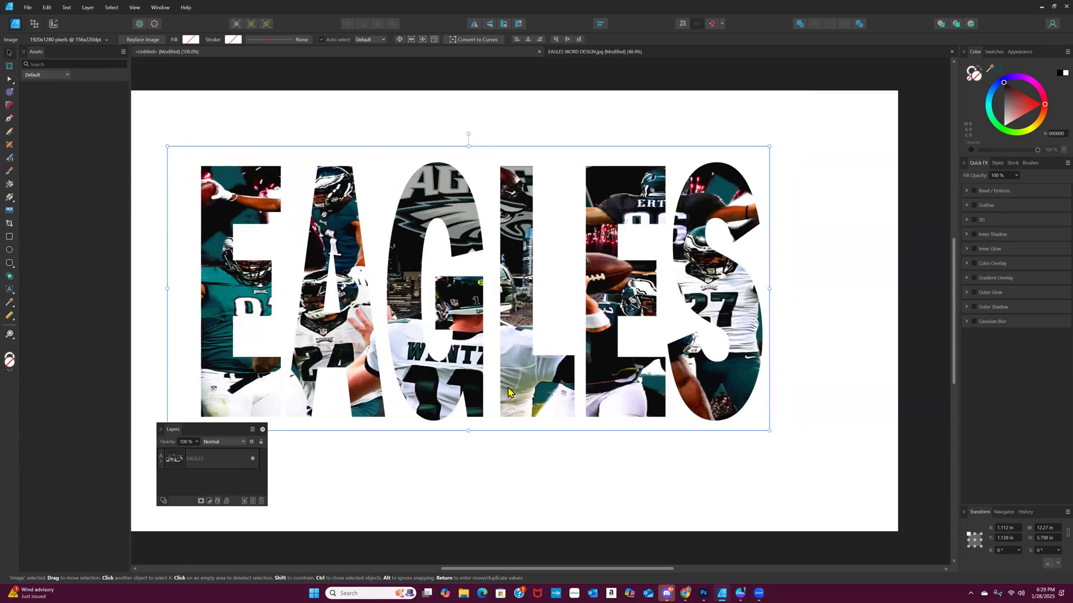
left_click_drag(506, 387, 483, 327)
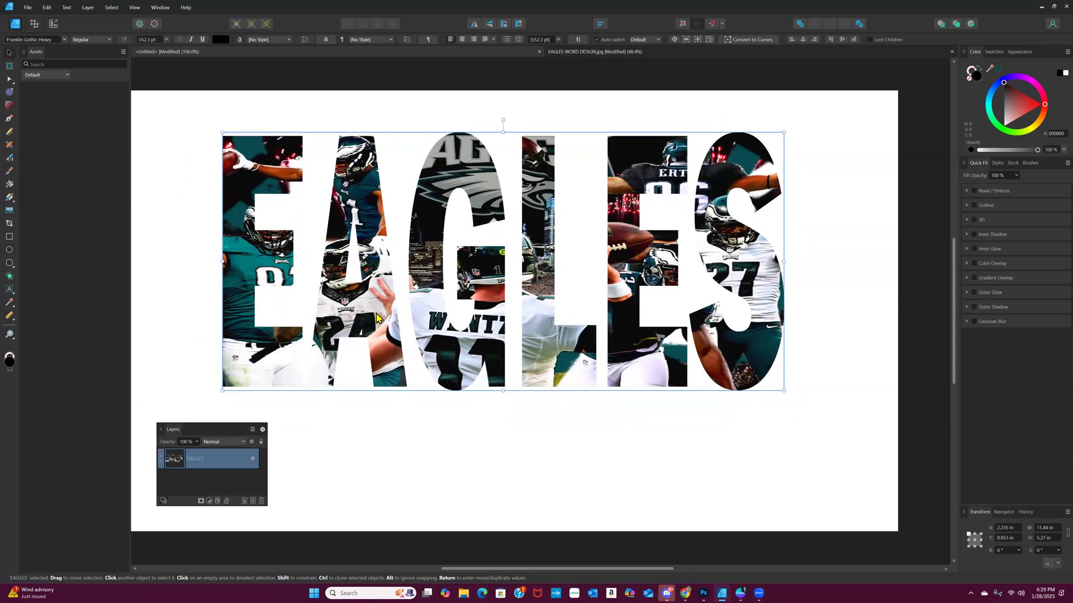
left_click_drag(378, 309, 379, 302)
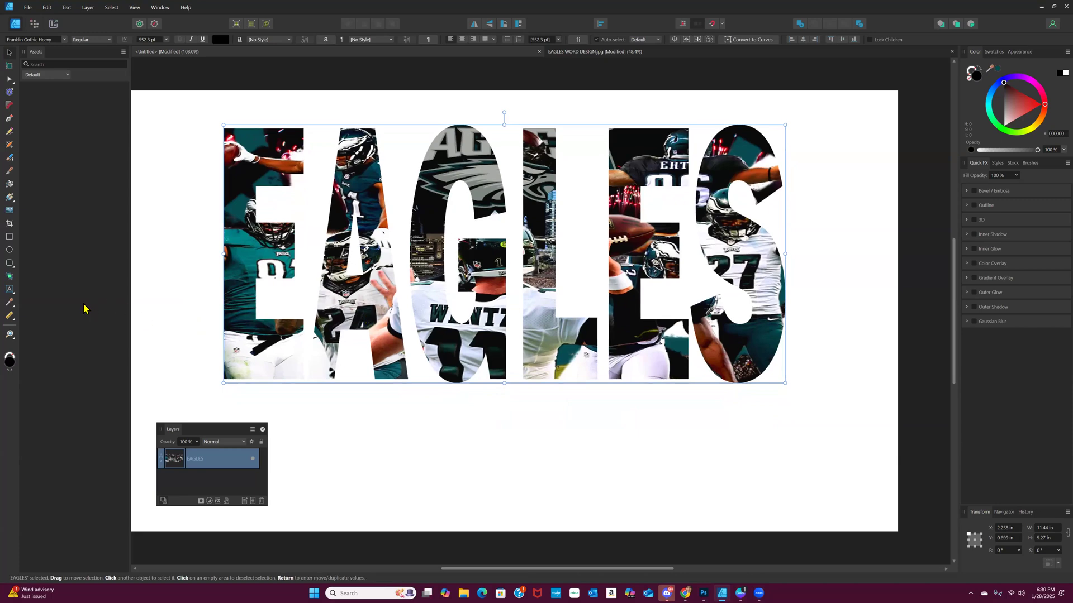
Draw a rectangle about 13.85 x 3.02 in across the lower half of the word.
left_click(10, 240)
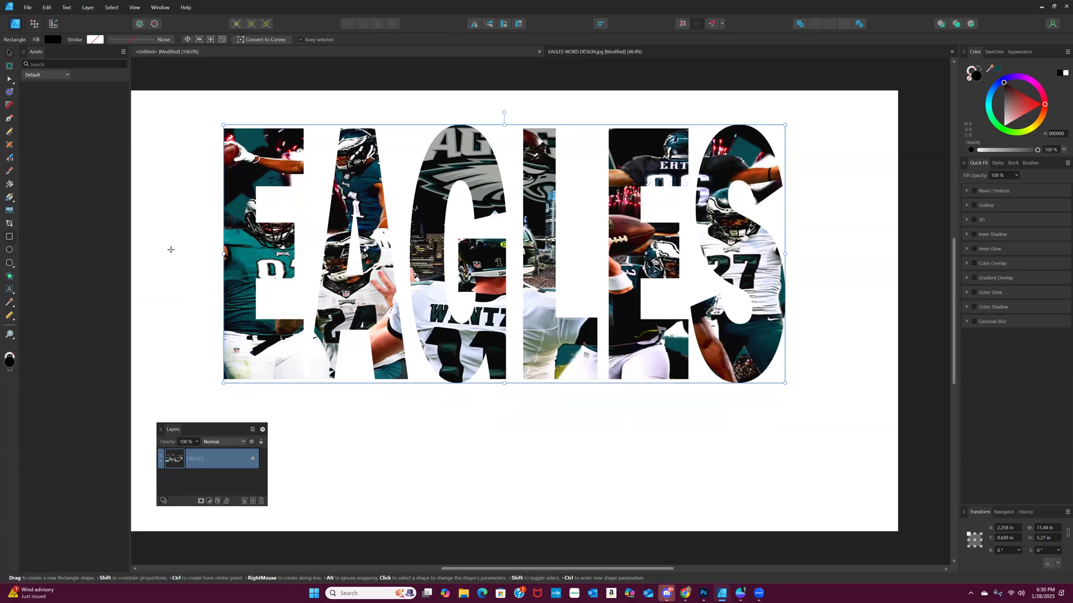
left_click_drag(171, 249, 850, 386)
left_click_drag(510, 245, 510, 238)
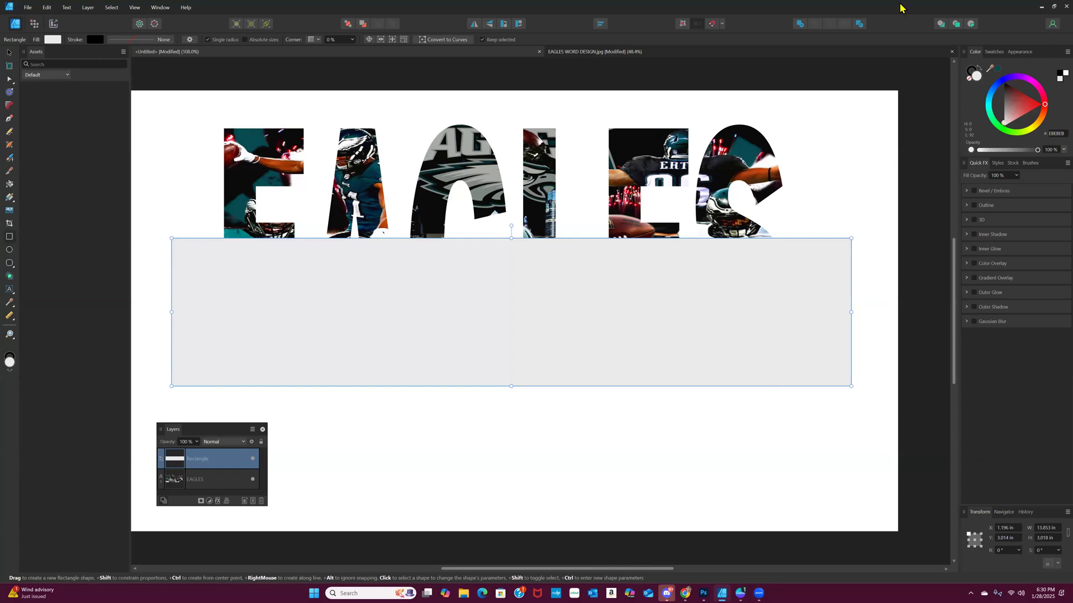
Try bright green and sampled grey and black fills on the rectangle, finishing with the dark teal sampled from the letter S.
left_click(997, 129)
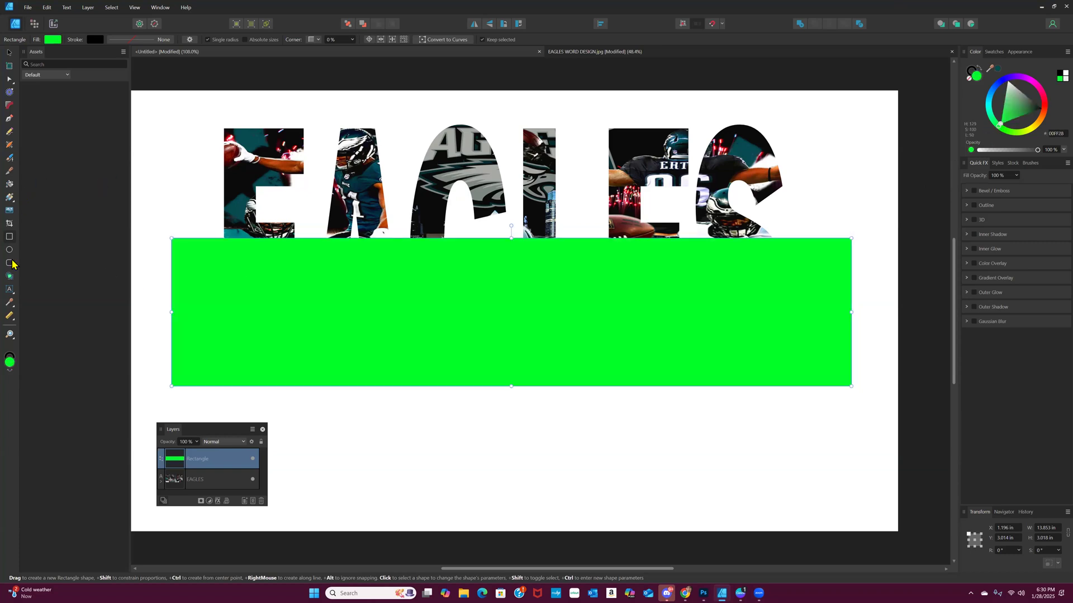
left_click(10, 304)
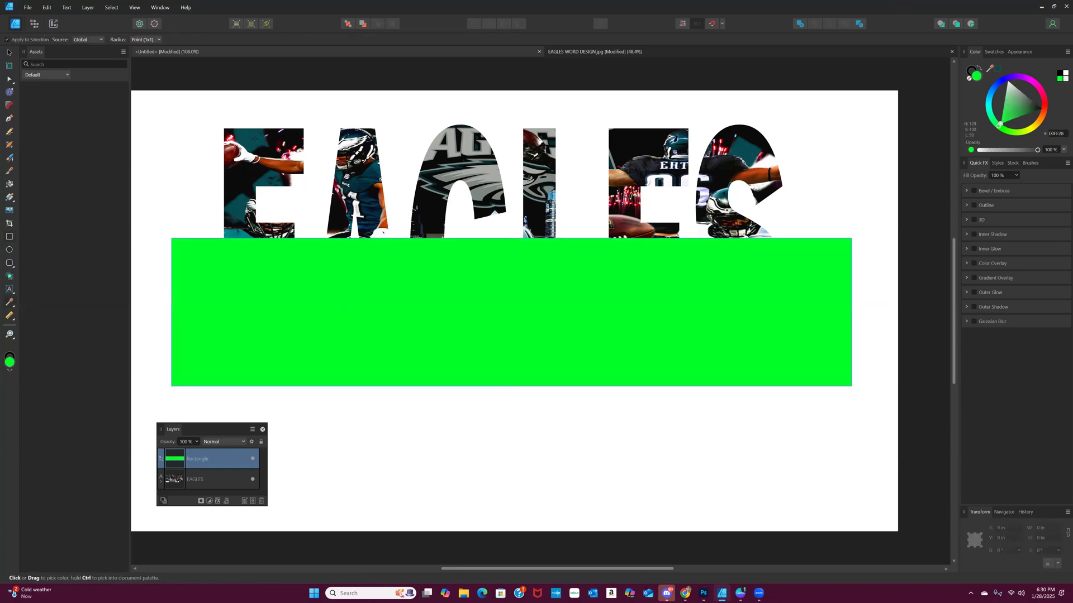
left_click(254, 139)
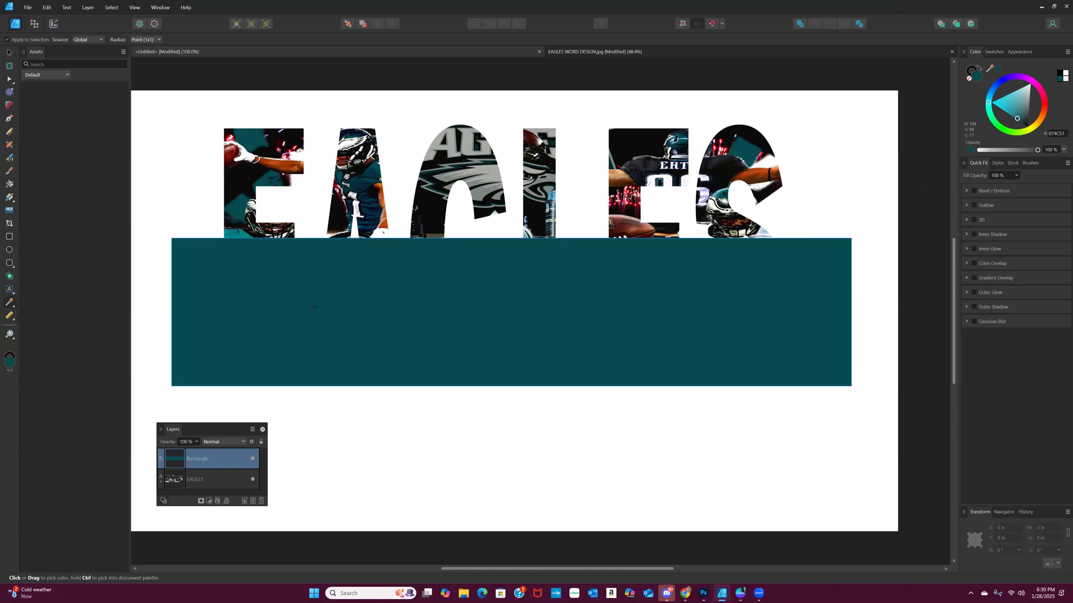
left_click(466, 144)
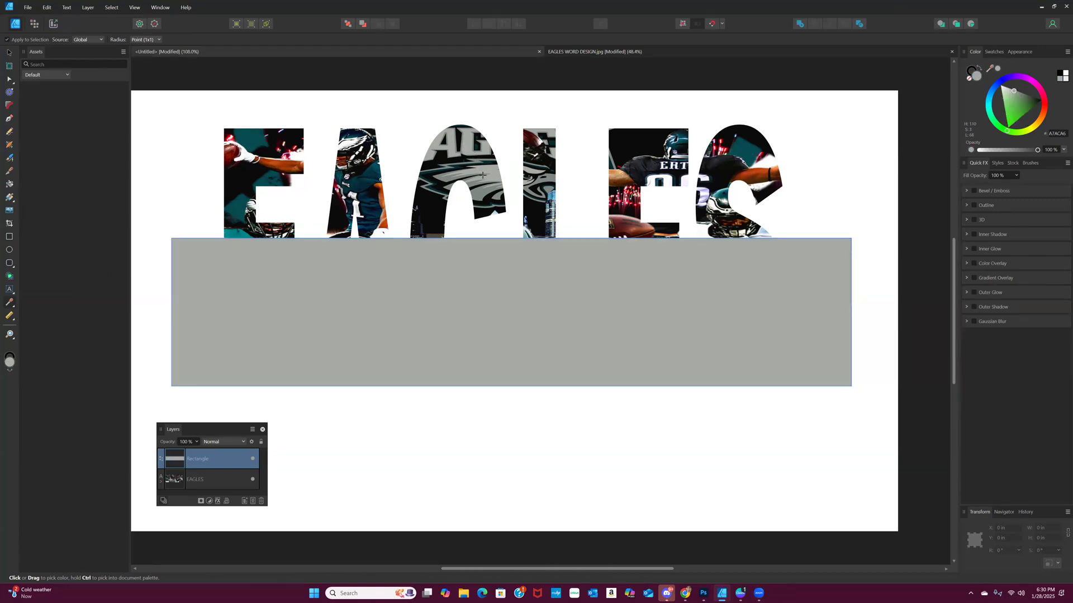
left_click(663, 222)
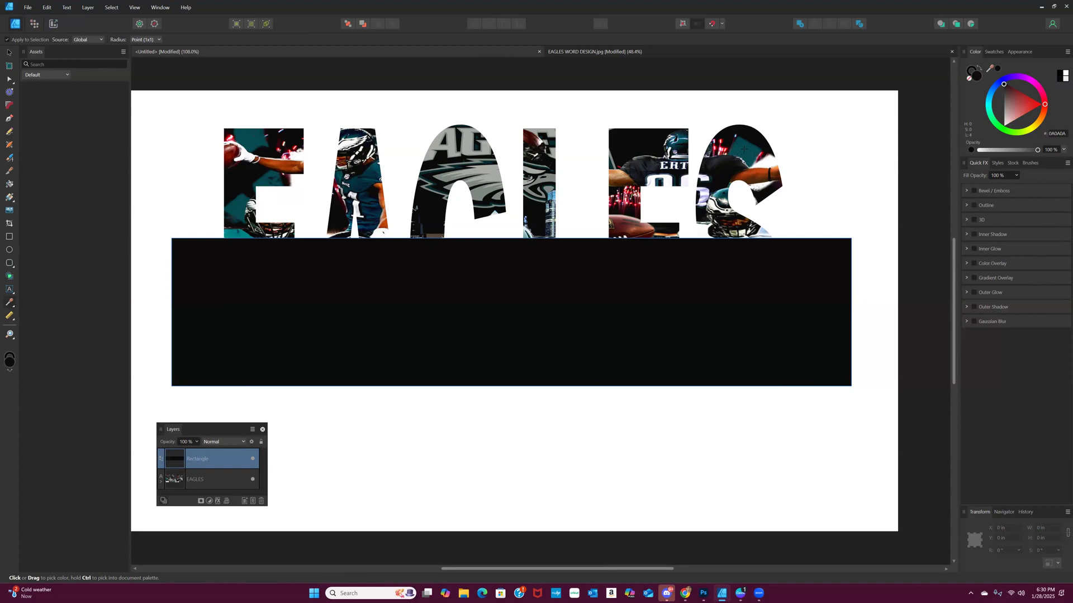
left_click(744, 150)
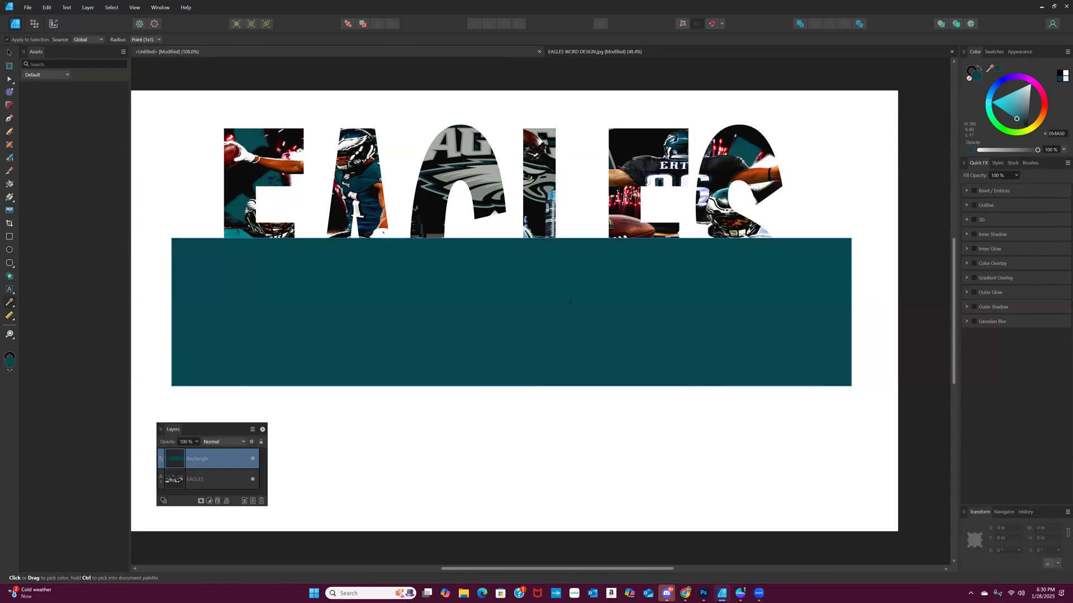
key("v")
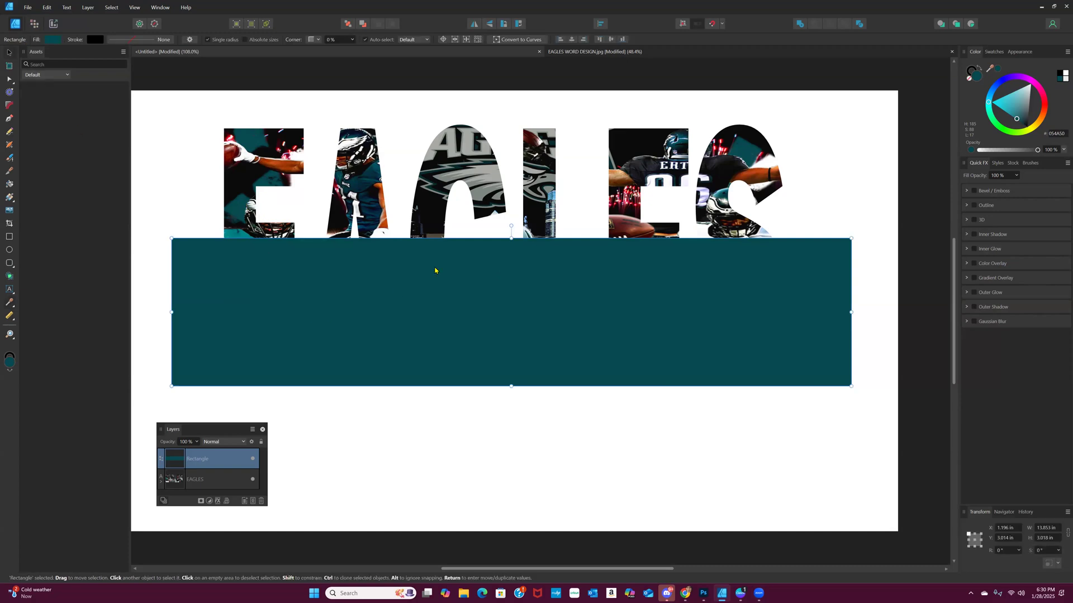
Resize the teal rectangle to about 11.71 x 3.31 in and place it over the word's lower part at X 2.1 in, Y 2.66 in.
left_click_drag(512, 238, 471, 258)
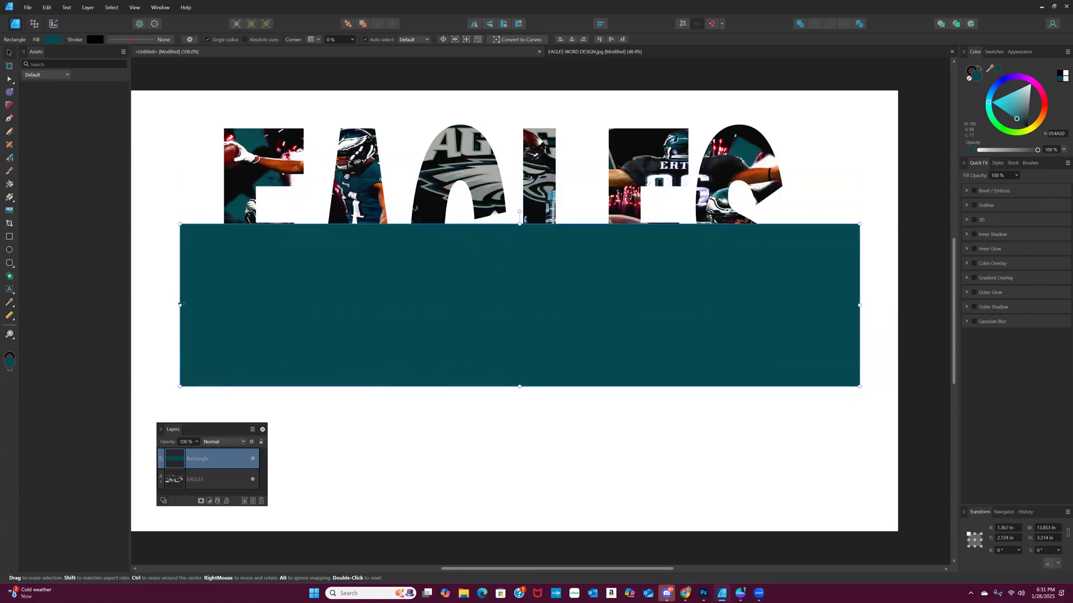
left_click_drag(179, 305, 223, 306)
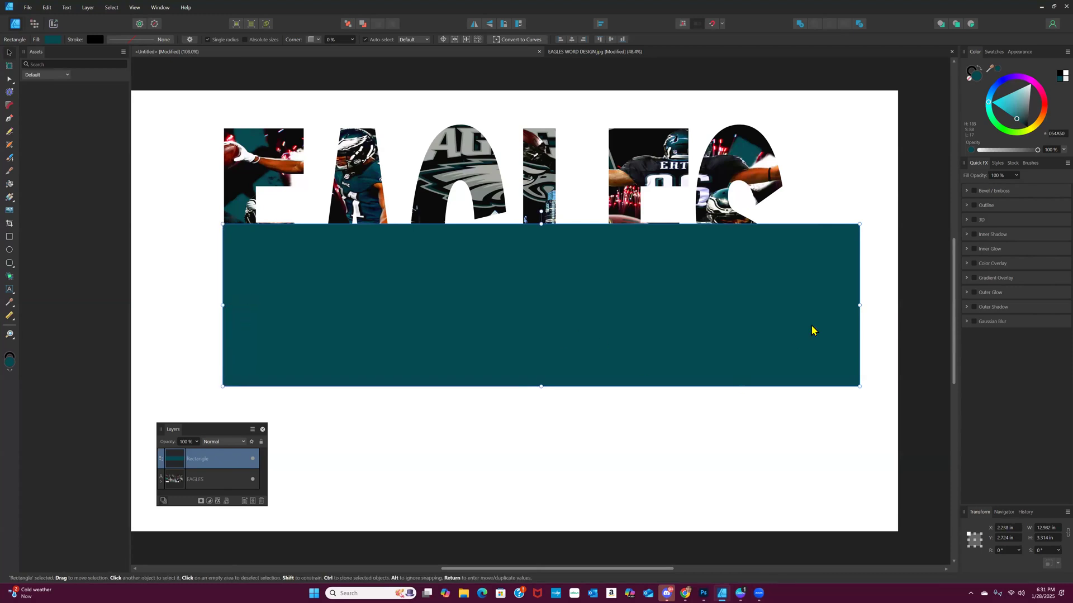
left_click_drag(860, 307, 809, 306)
left_click_drag(802, 305, 789, 306)
mouse_move(510, 304)
left_mouse_down()
mouse_move(514, 285)
mouse_move(511, 308)
left_mouse_up()
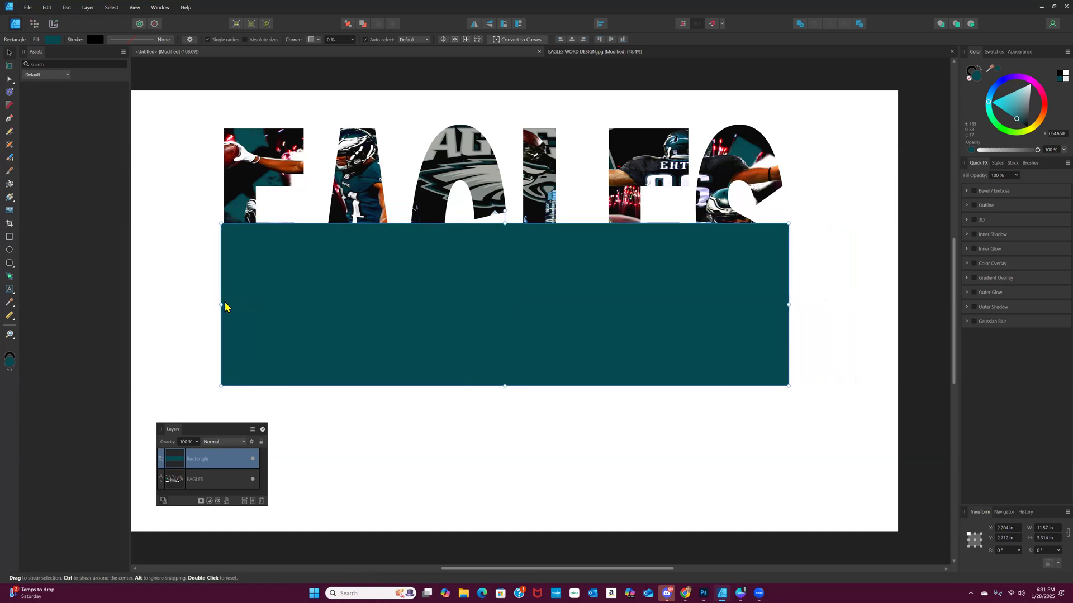
left_click_drag(222, 305, 216, 304)
left_click(479, 414)
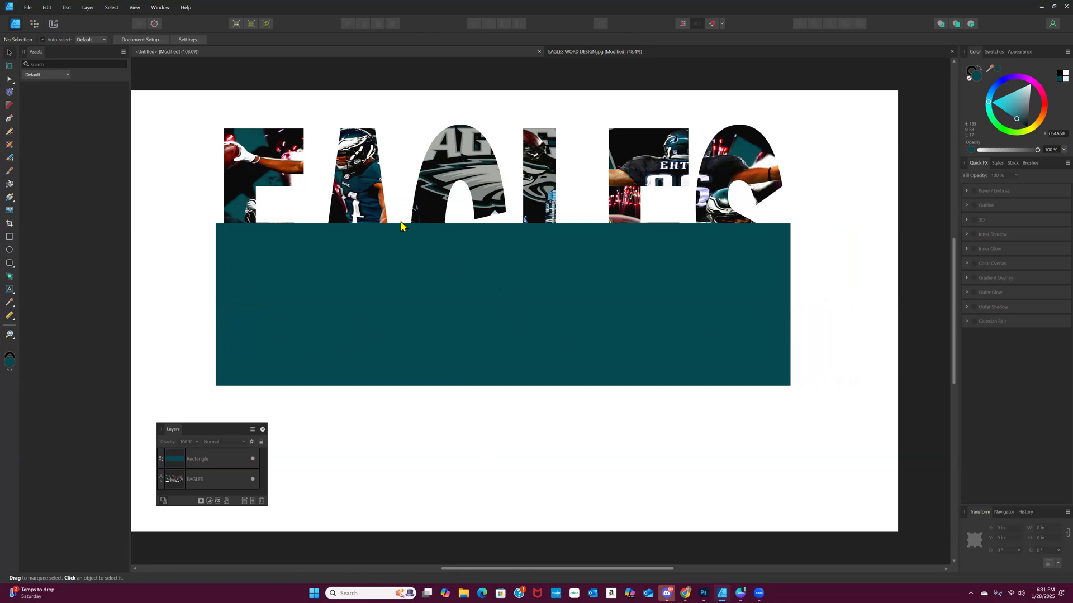
mouse_move(527, 280)
left_mouse_down()
mouse_move(527, 333)
mouse_move(532, 243)
mouse_move(527, 278)
left_mouse_up()
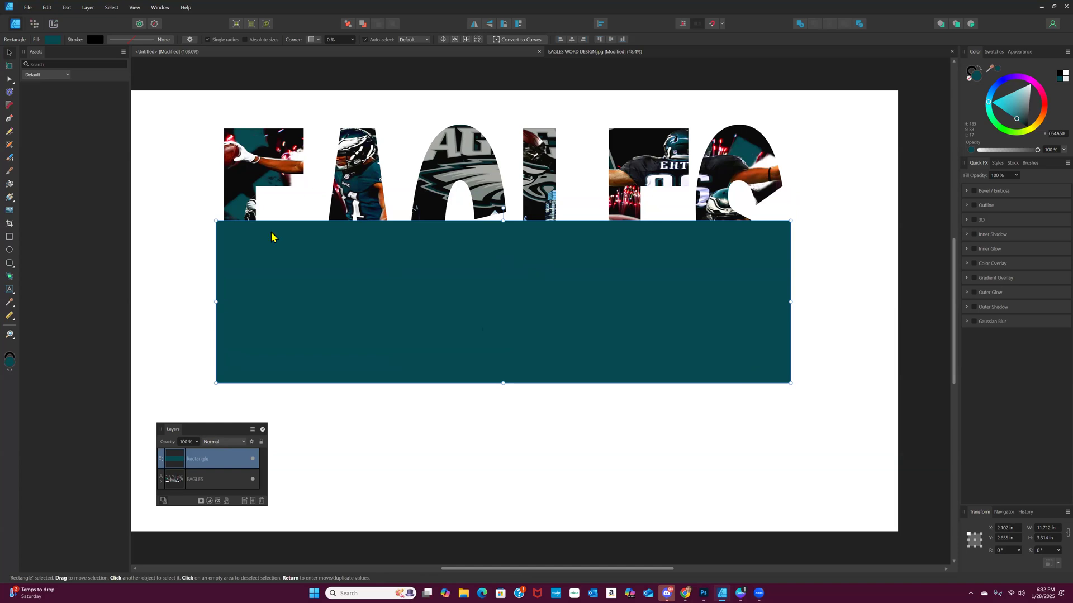
Clip the teal rectangle inside the EAGLES text layer and lower it slightly within the letters.
left_click_drag(212, 433, 208, 417)
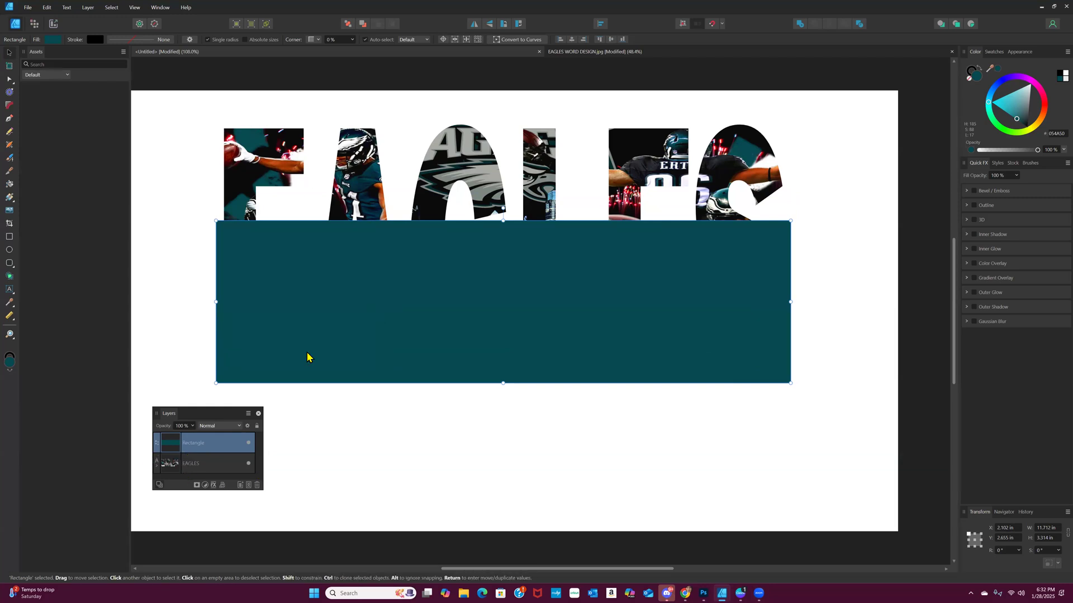
left_click_drag(169, 444, 195, 467)
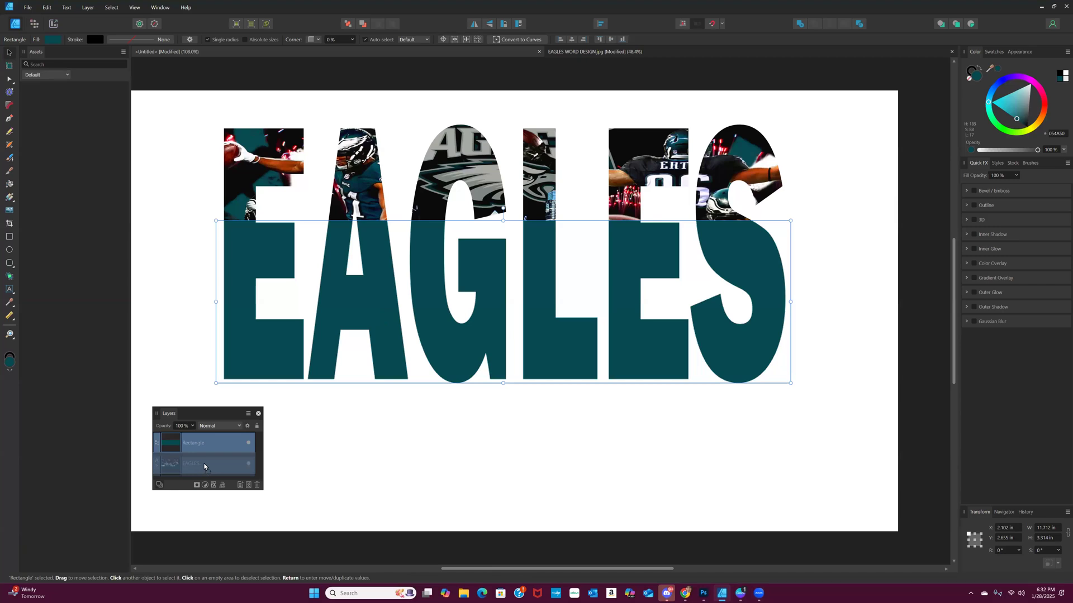
mouse_move(385, 346)
left_mouse_down()
mouse_move(389, 334)
mouse_move(361, 343)
mouse_move(411, 350)
mouse_move(380, 341)
left_mouse_up()
left_click(499, 446)
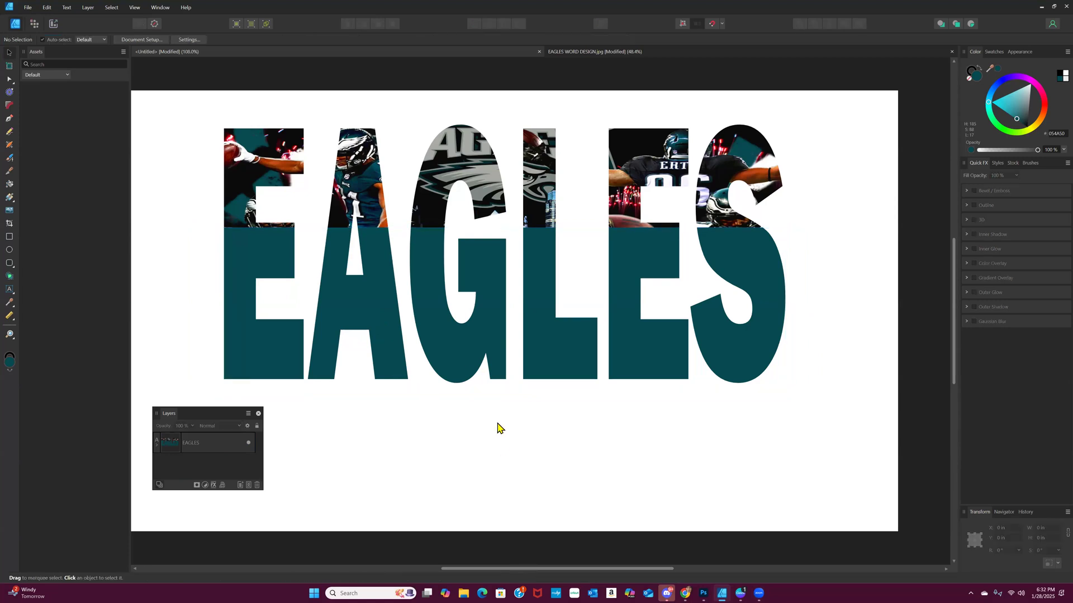
Nudge the EAGLES word to about X 2.18 in, Y 0.73 in and reposition its nested rectangle at X 1.98 in, Y 2.69 in.
left_click(428, 306)
left_click(160, 447)
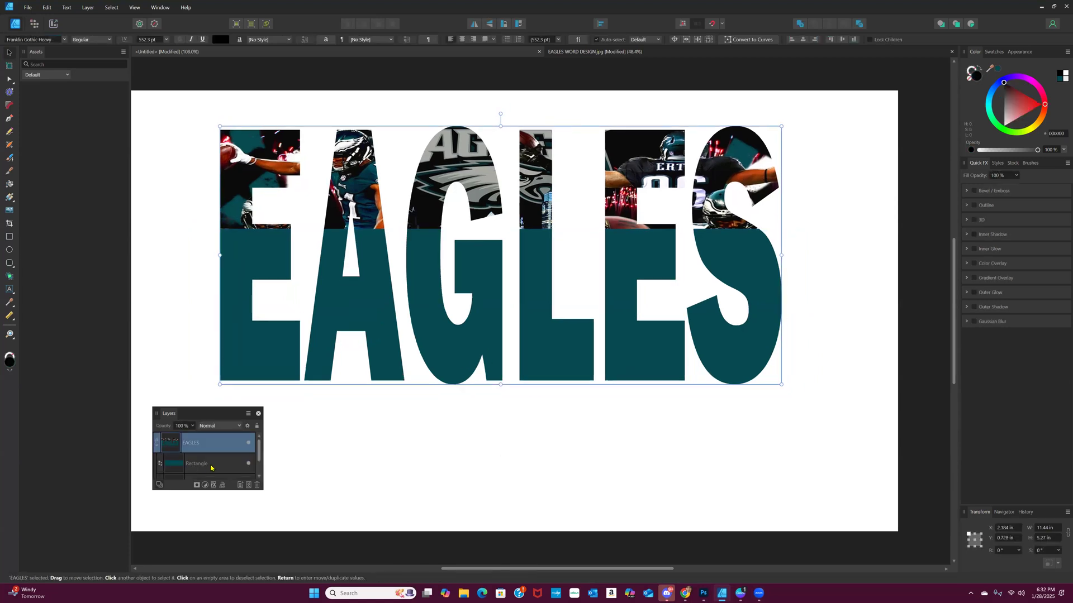
left_click(211, 468)
left_click_drag(456, 313, 459, 364)
left_click_drag(460, 234, 457, 303)
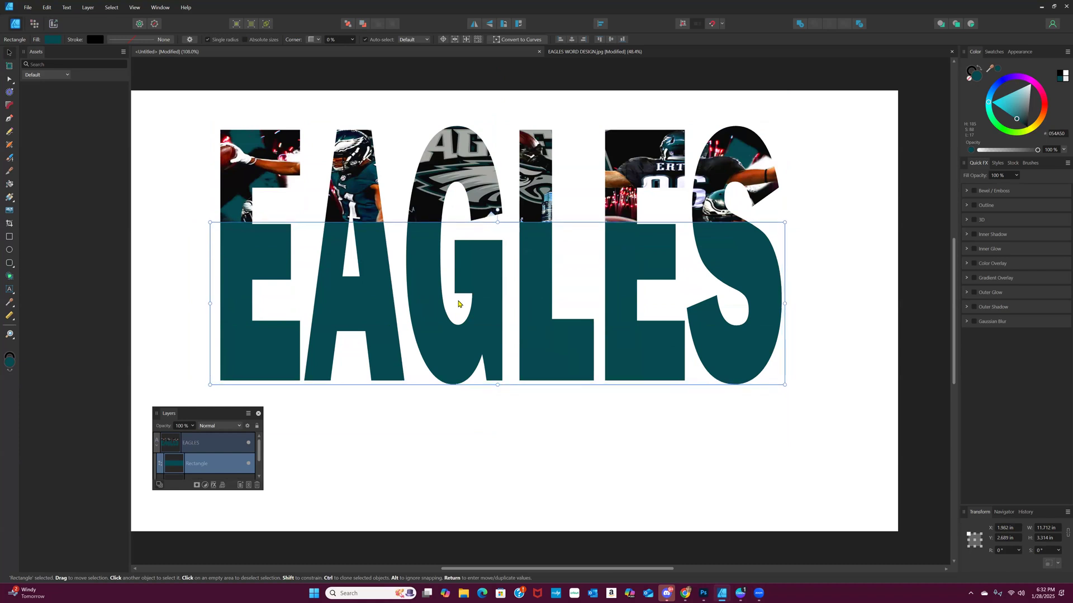
left_click(455, 412)
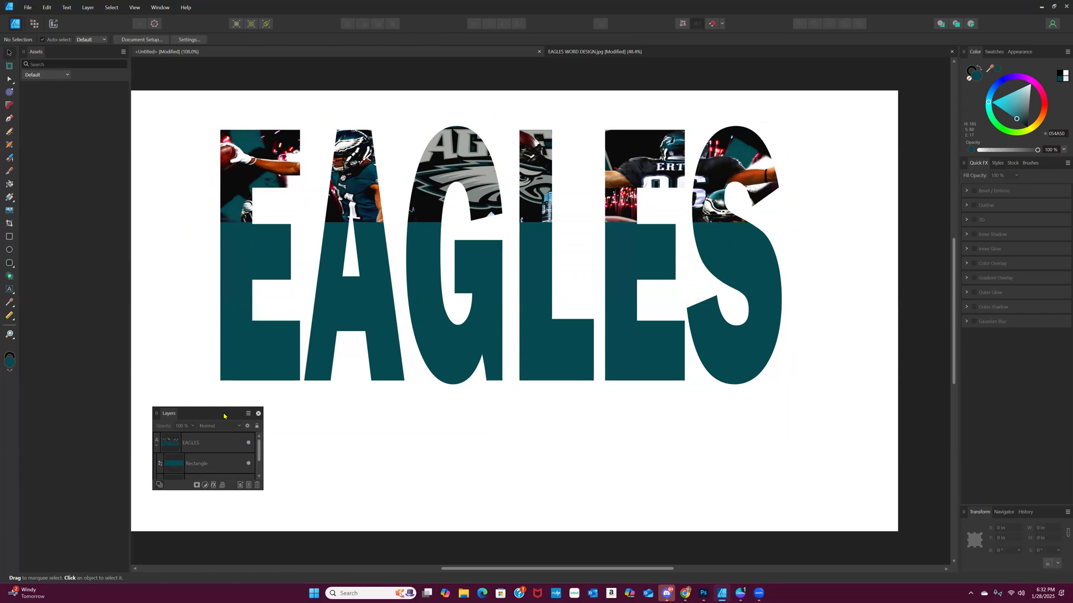
left_click_drag(227, 419, 215, 407)
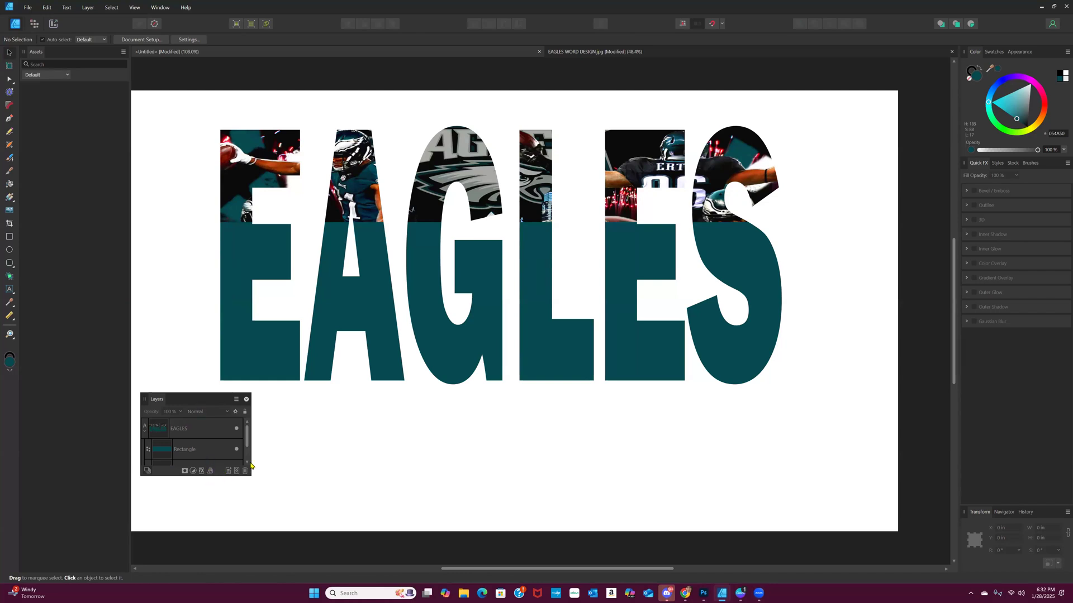
left_click_drag(251, 466, 287, 463)
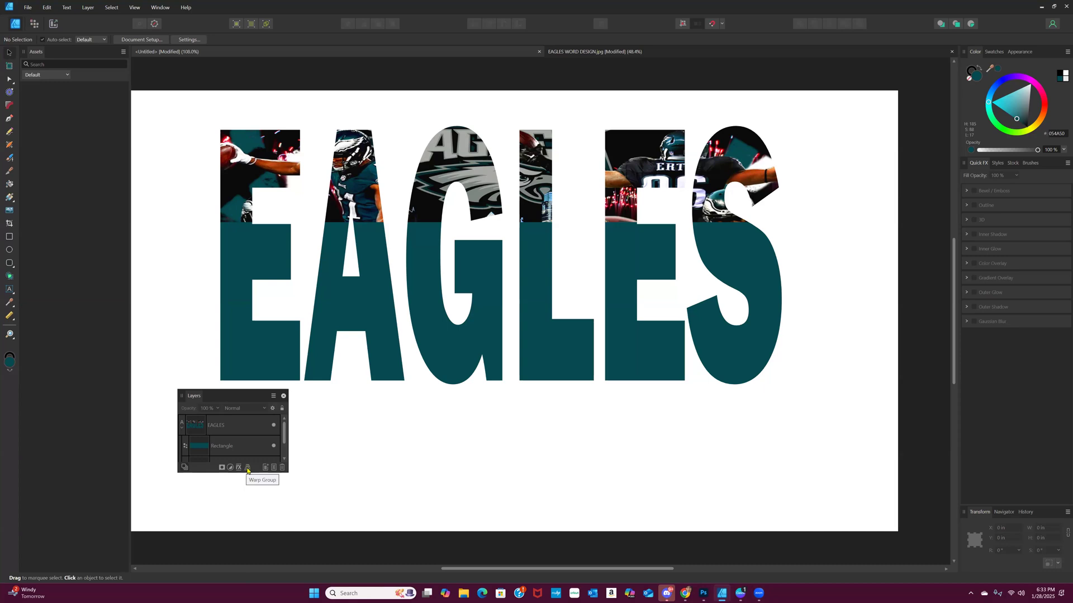
left_click(248, 469)
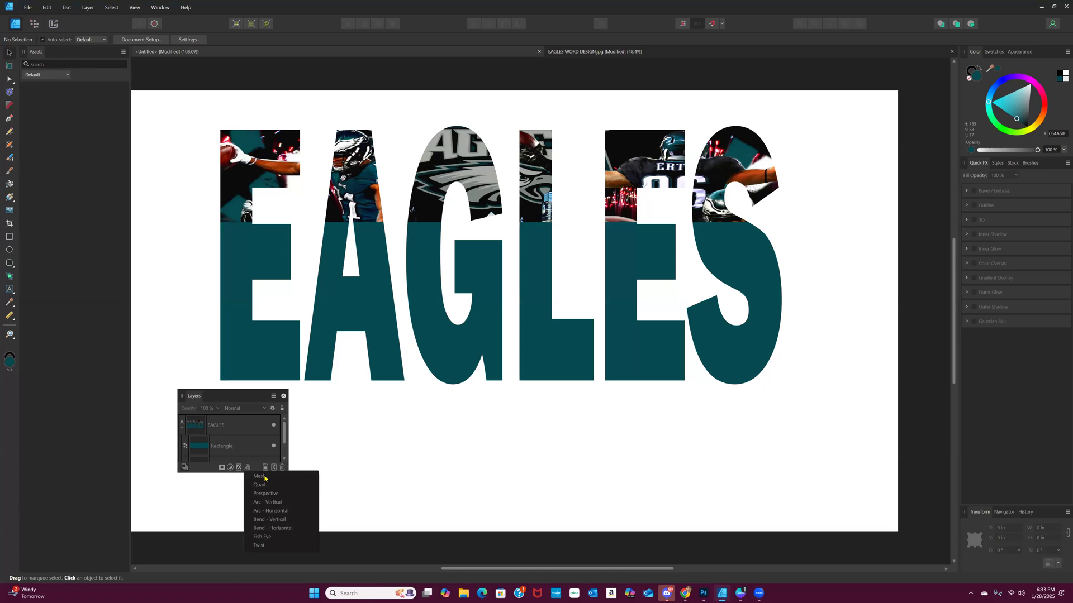
left_click(248, 469)
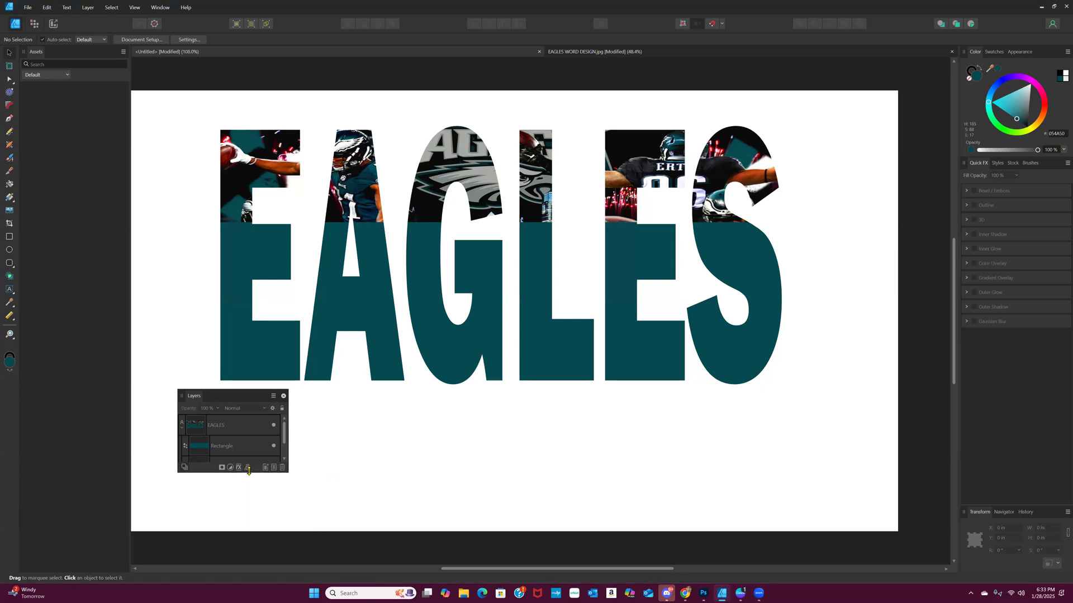
left_click(248, 469)
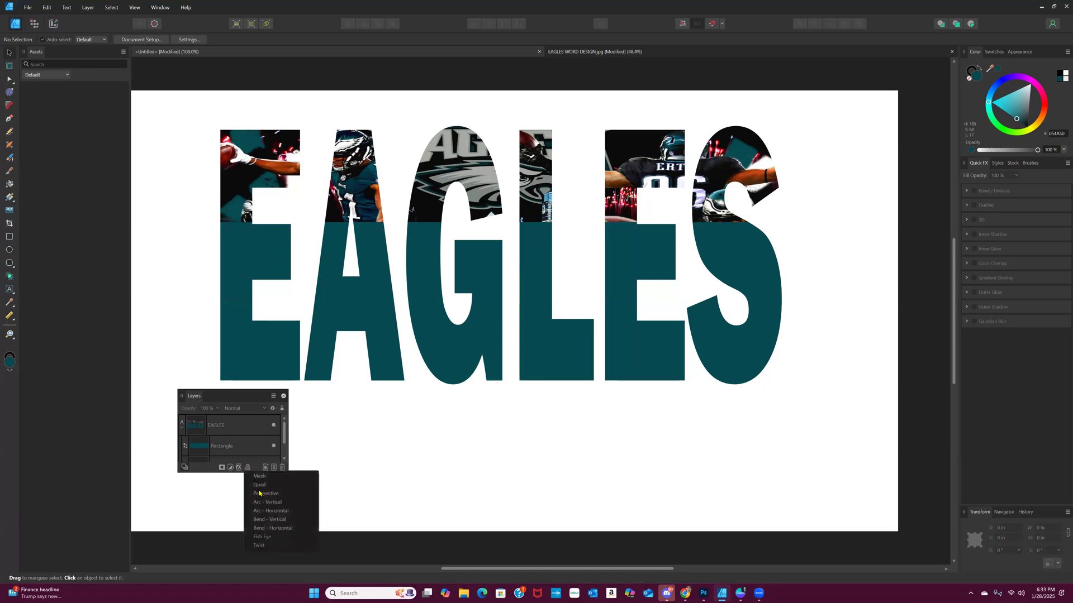
left_click(372, 477)
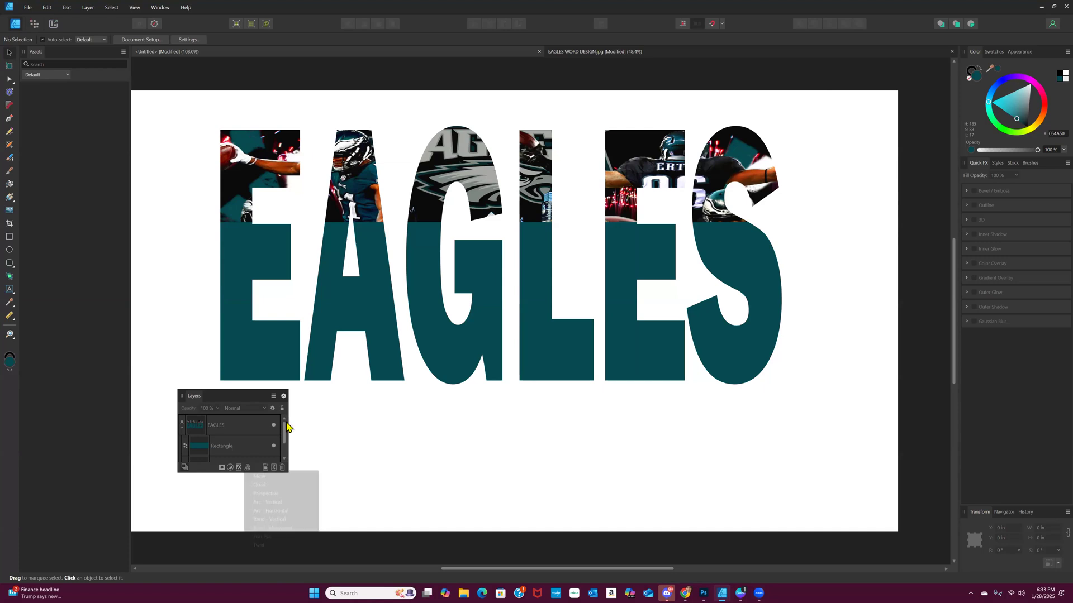
left_click_drag(257, 400, 181, 293)
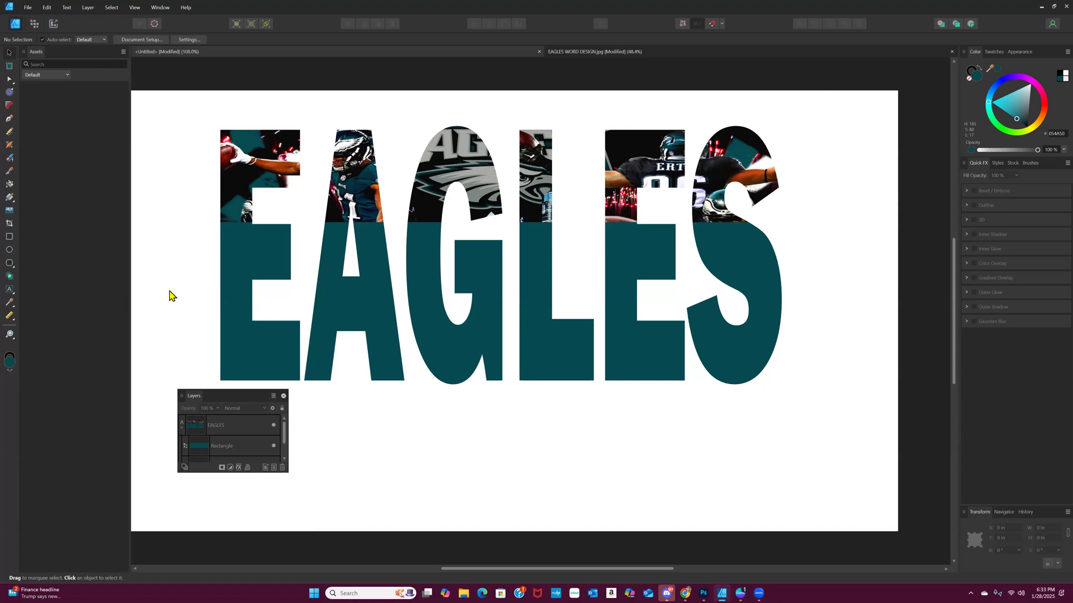
left_click(172, 359)
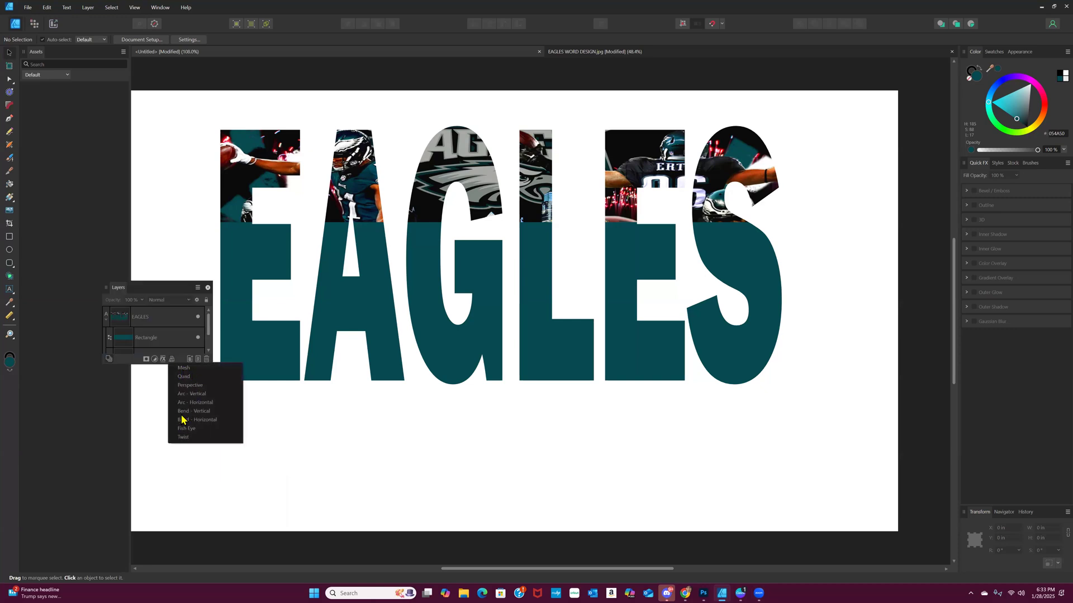
left_click(173, 360)
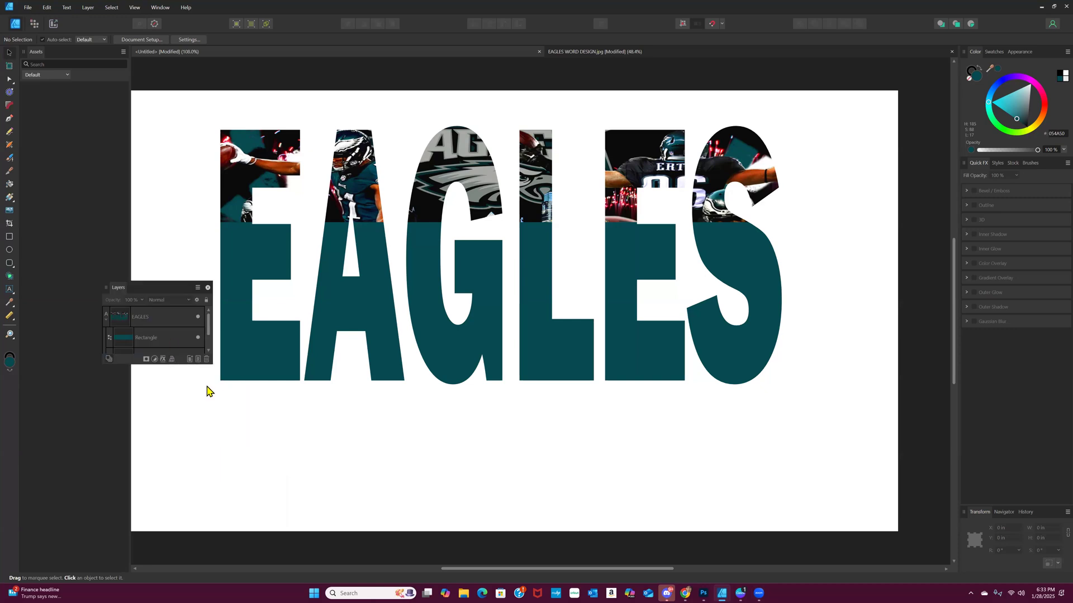
left_click(173, 361)
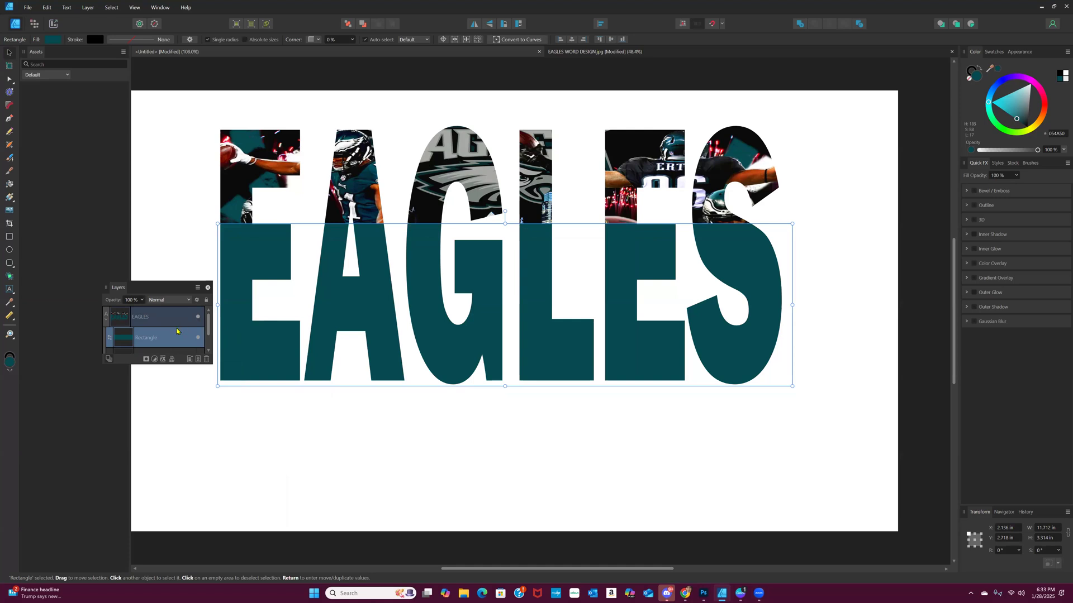
Apply a Mesh warp group to the teal rectangle nested in the EAGLES text, undoing the rectangle's accidental move first.
left_click_drag(356, 309, 355, 311)
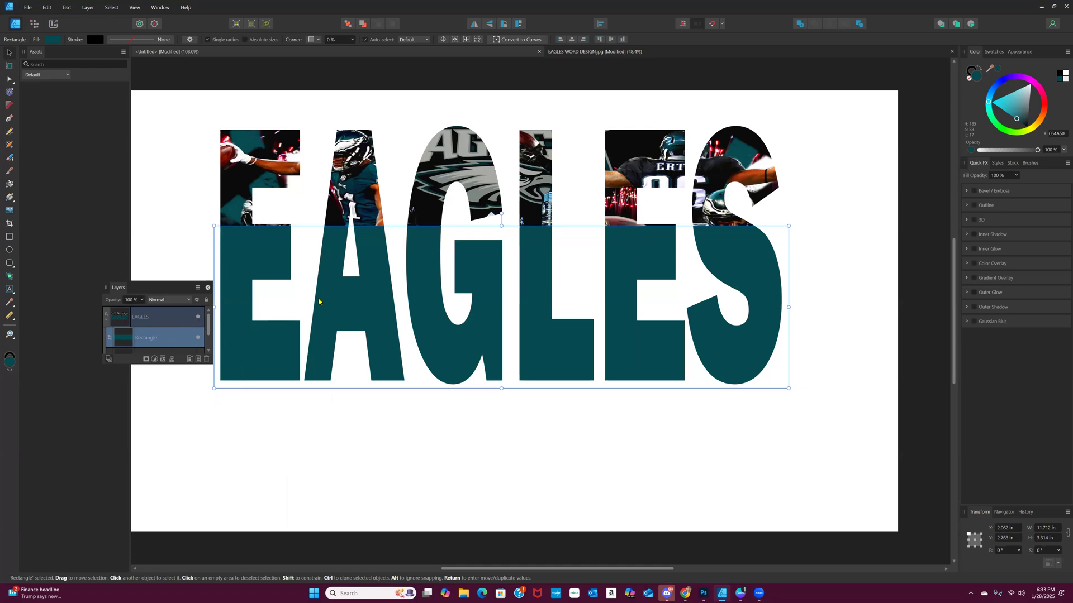
key("ctrl+z")
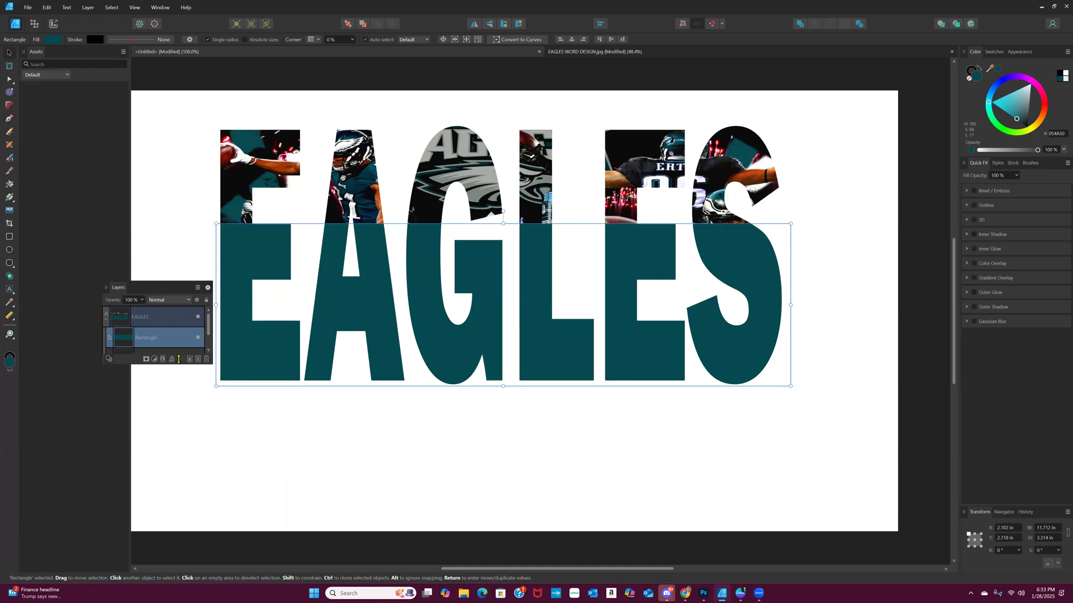
left_click(171, 359)
left_click(183, 369)
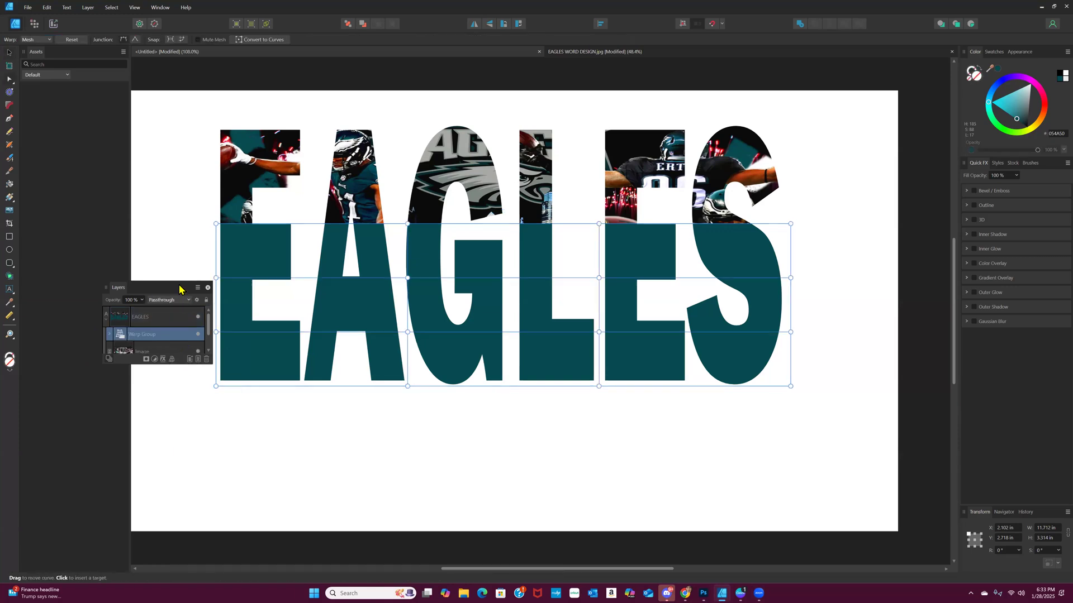
left_click_drag(179, 289, 163, 349)
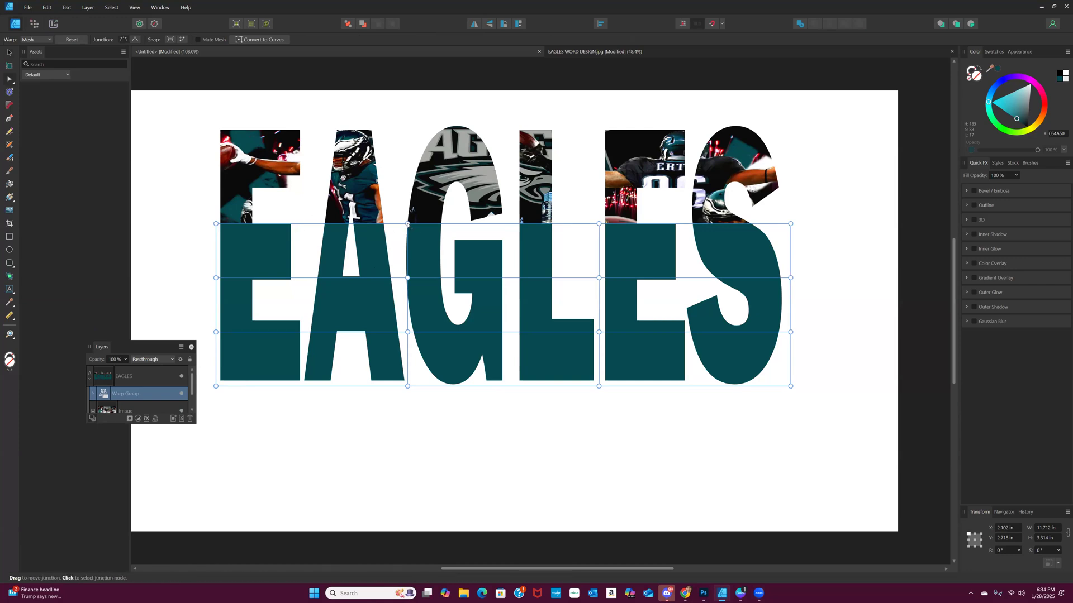
Pull two nodes on the mesh's upper edge, below the A–G gap and beyond the S, down into a wave and convert the warp group to curves.
left_click_drag(407, 223, 407, 276)
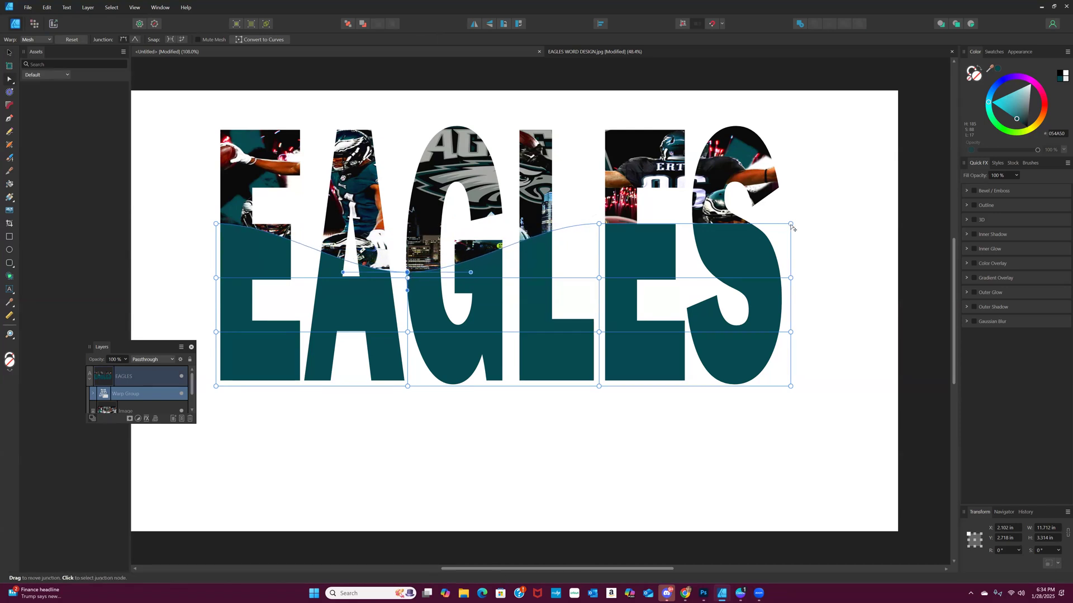
left_click_drag(791, 230, 791, 275)
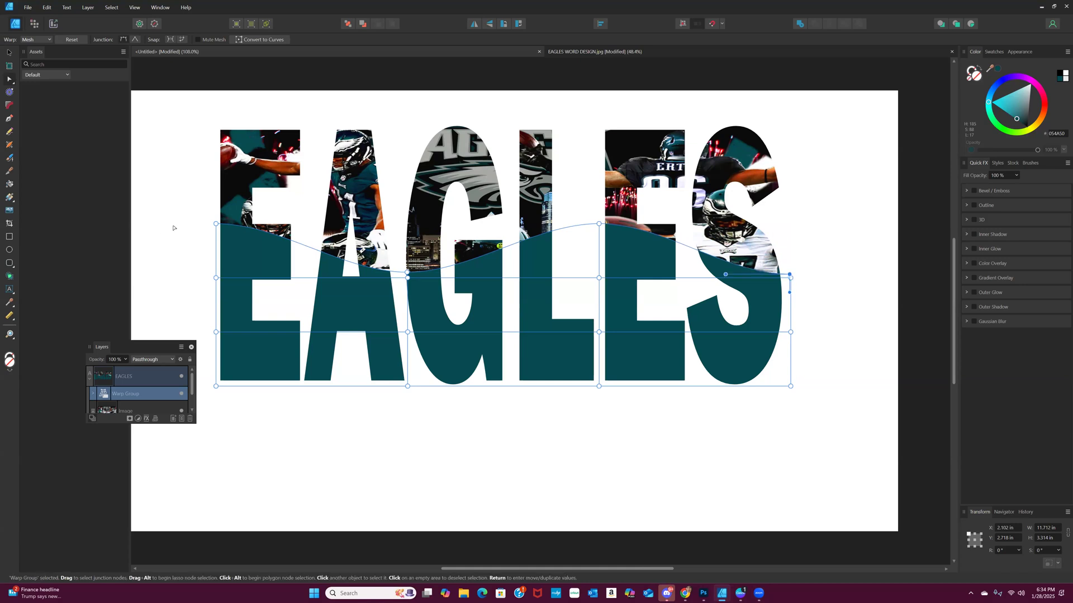
left_click(216, 225)
left_click(10, 53)
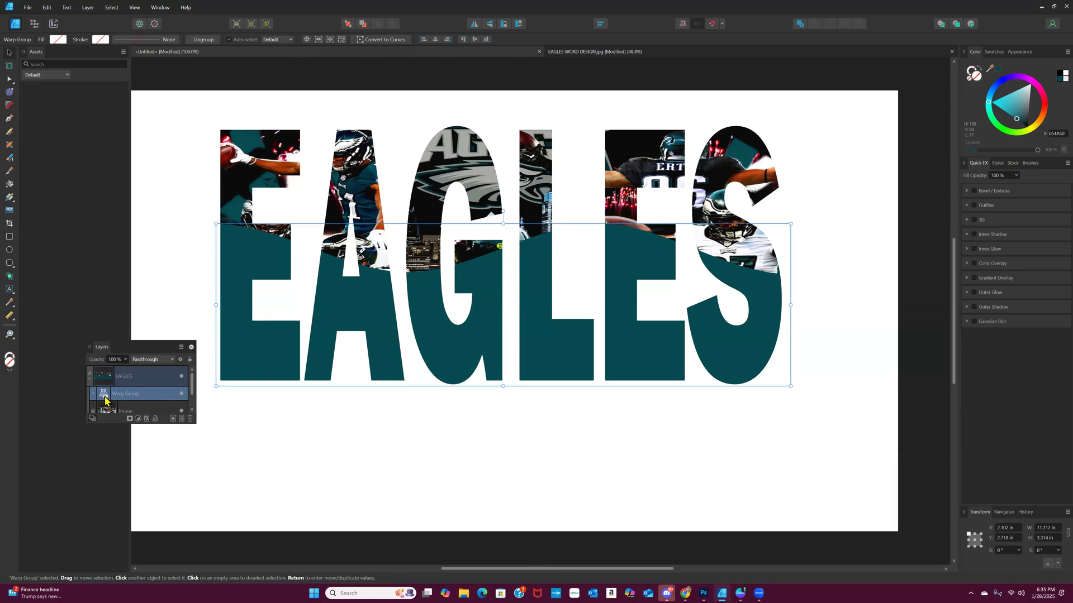
key("ctrl+Return")
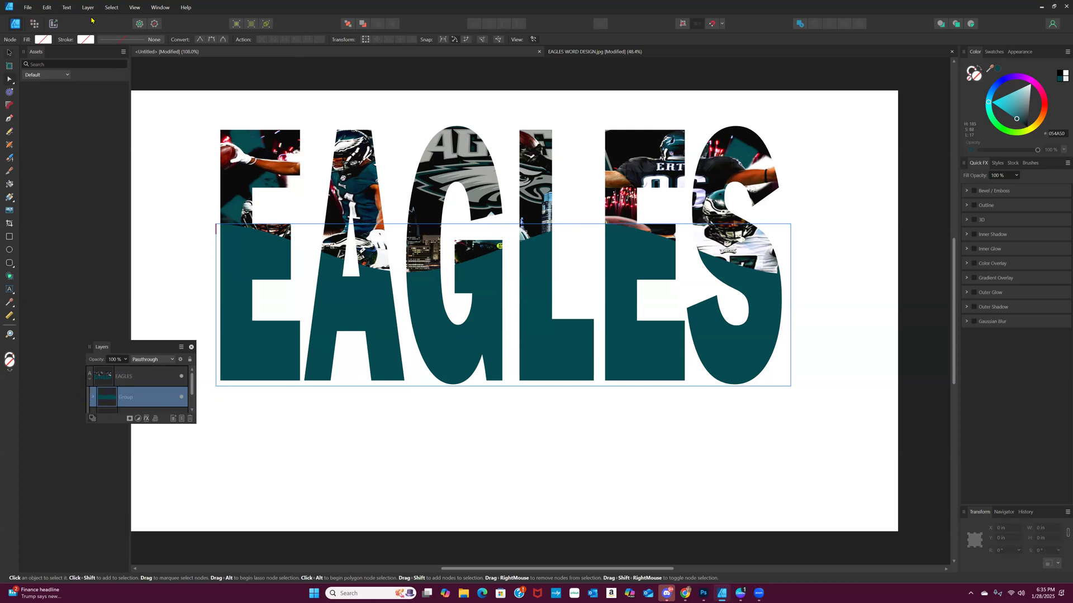
left_click(11, 54)
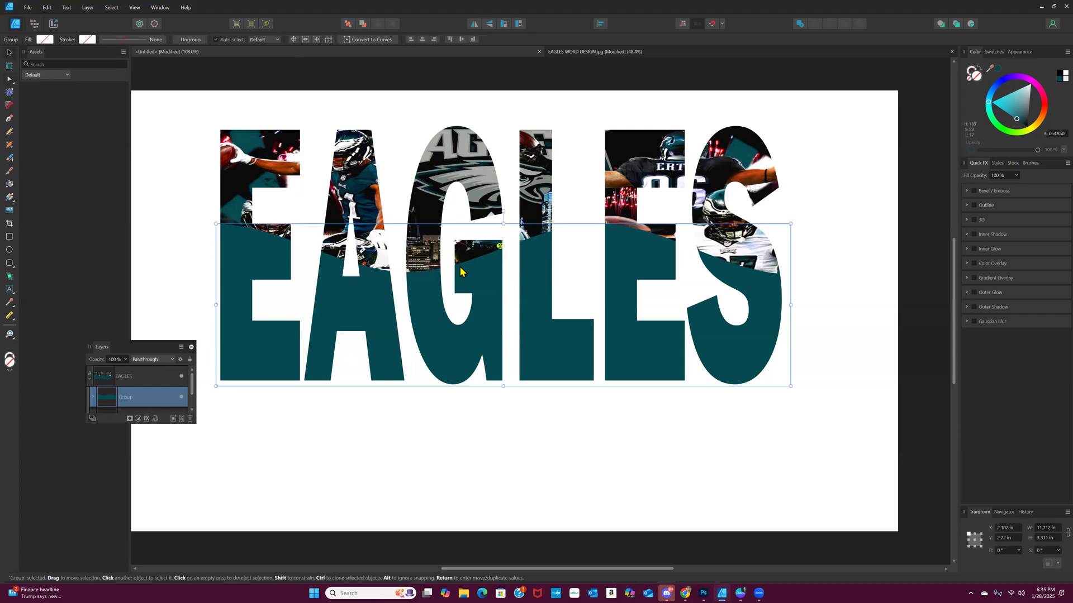
Resize the wavy teal group to about 11.49 x 3.26 in at X 2.19 in, Y 2.78 in to fit the lower letters.
left_click_drag(503, 223, 540, 221)
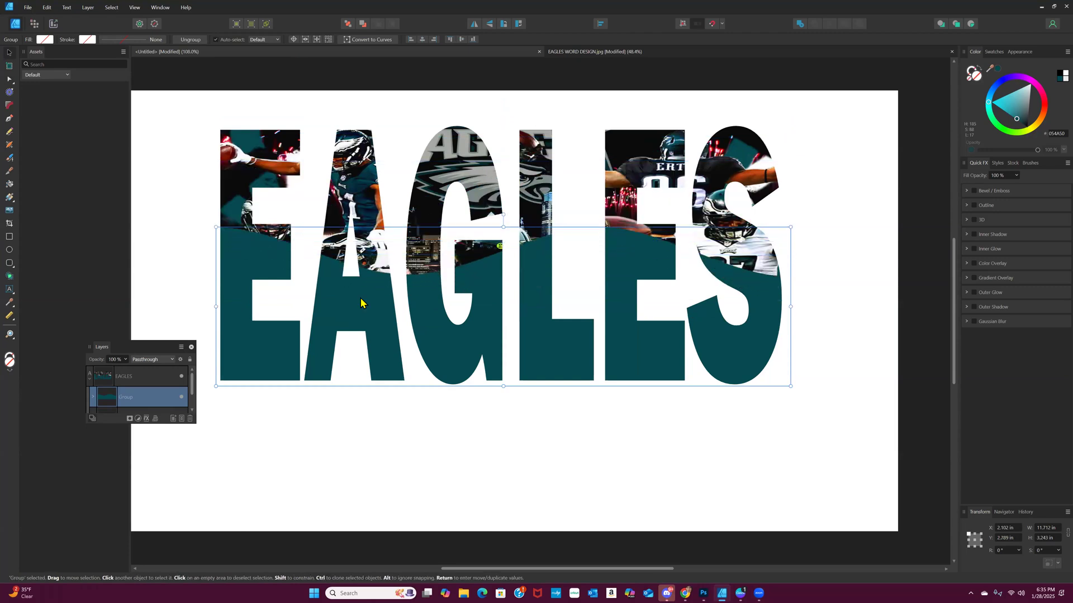
left_click_drag(217, 306, 221, 306)
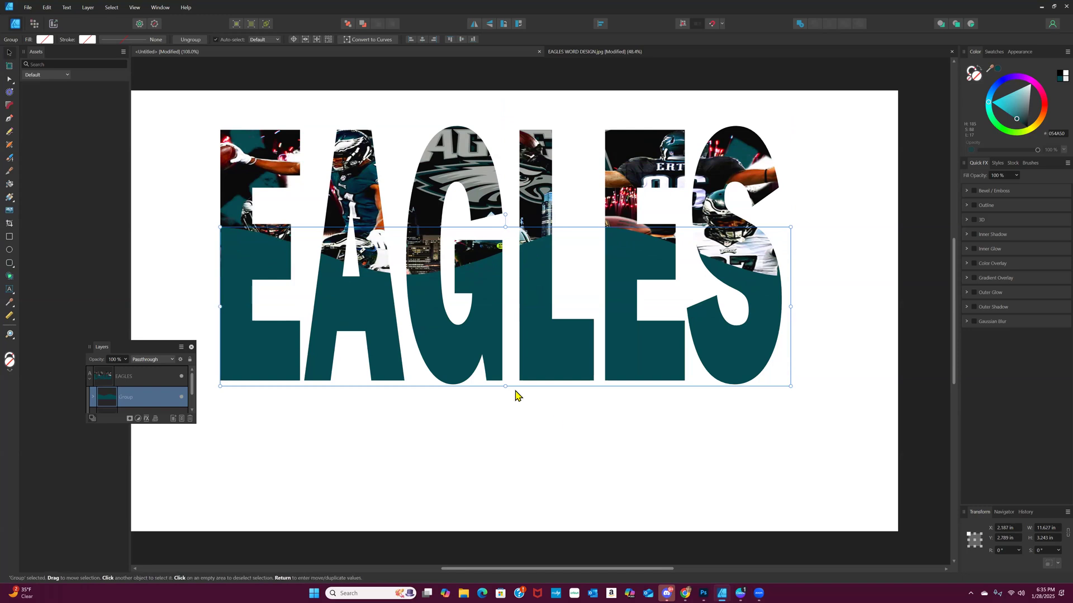
left_click_drag(506, 386, 505, 385)
left_click_drag(789, 306, 783, 306)
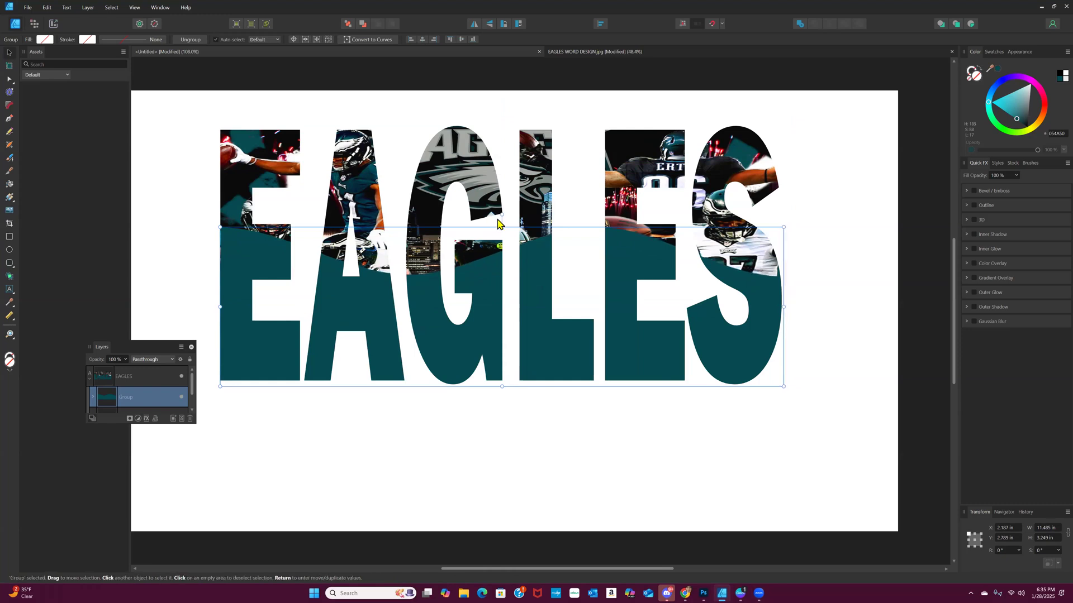
left_click_drag(501, 227, 501, 225)
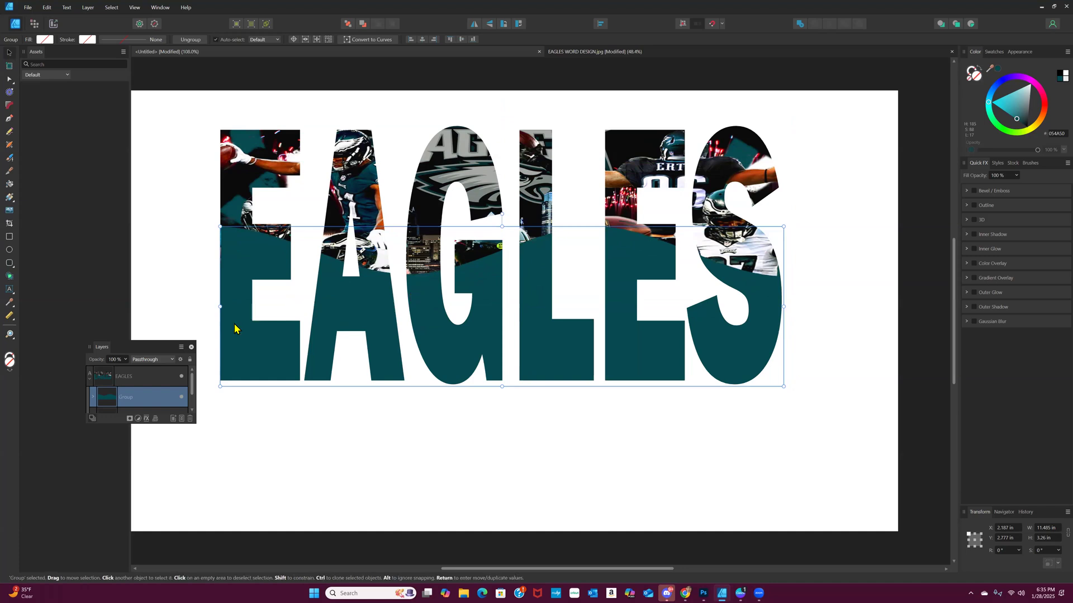
Add a thin black Outline effect to the EAGLES text layer.
left_click(144, 382)
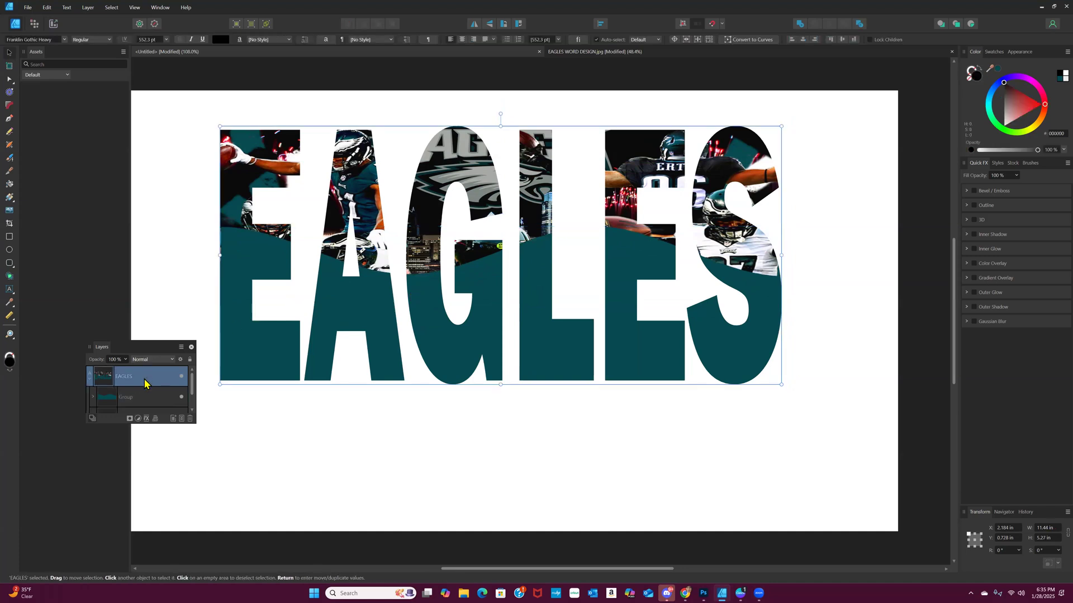
left_click(982, 165)
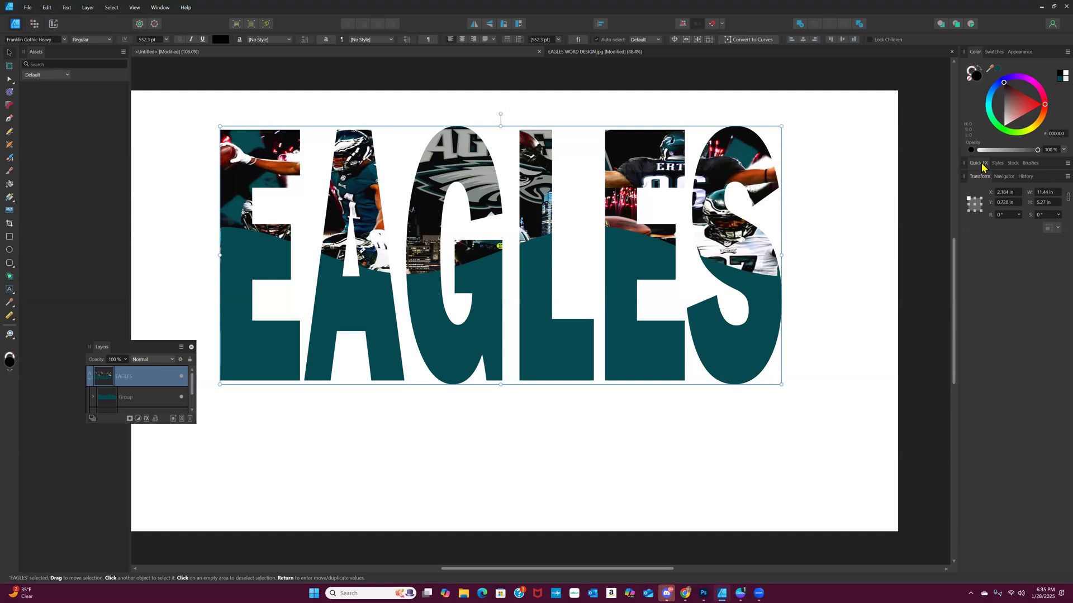
left_click(981, 166)
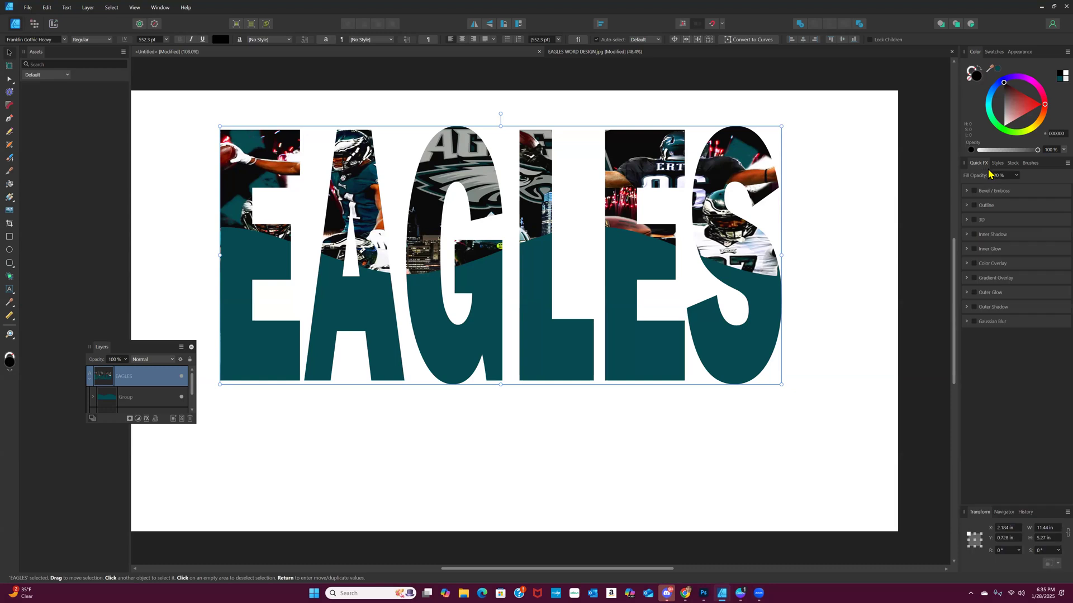
left_click(981, 207)
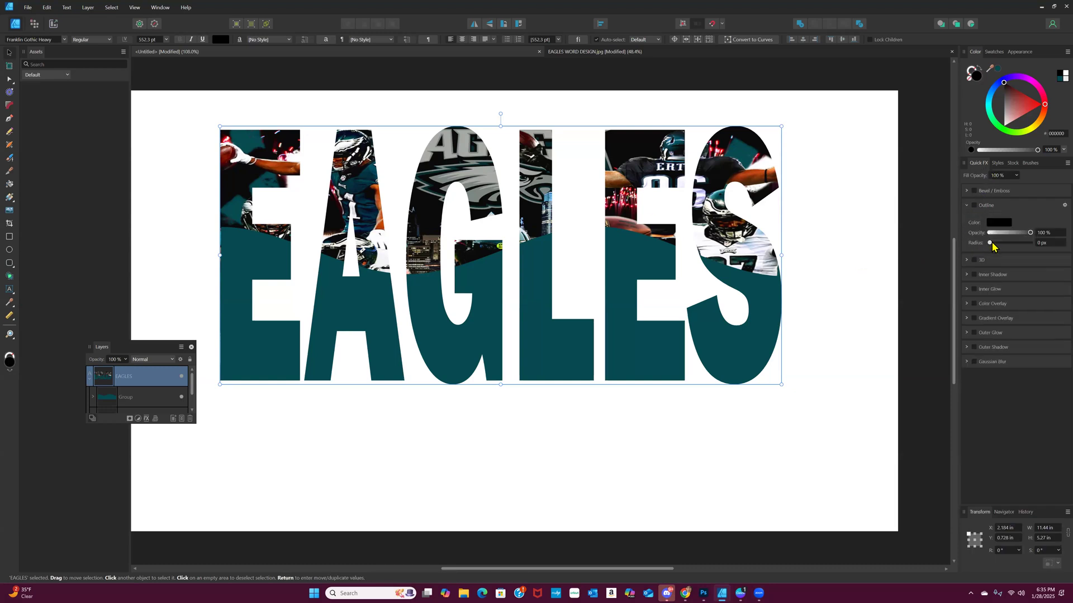
left_click_drag(990, 243, 1012, 245)
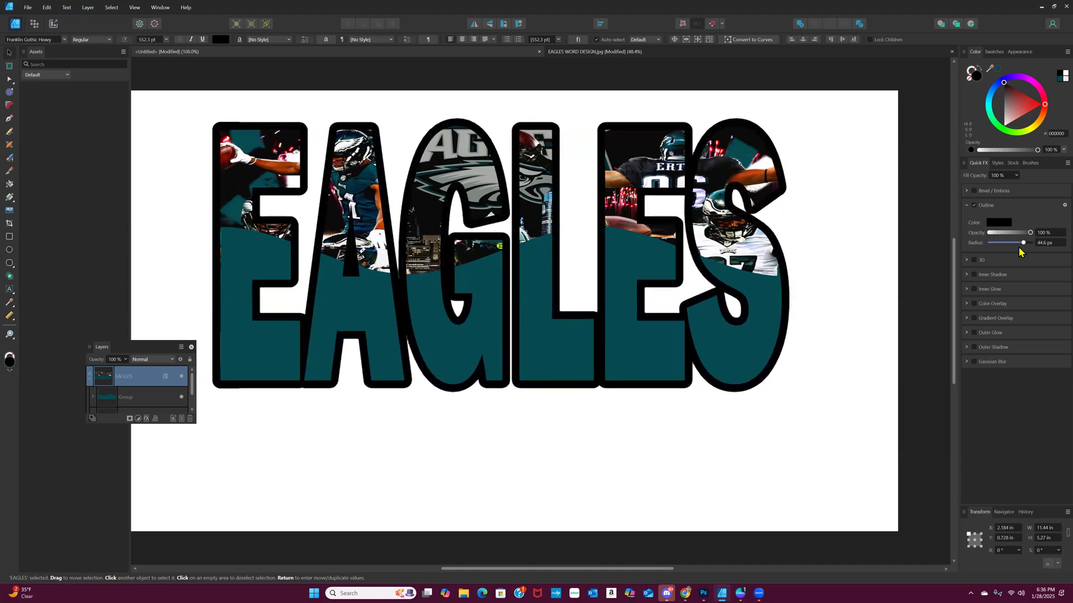
Try a pink outline colour, return it to black and fine-tune the outline radius to about 19.8 px.
left_click(1001, 223)
left_click_drag(1007, 290, 1033, 289)
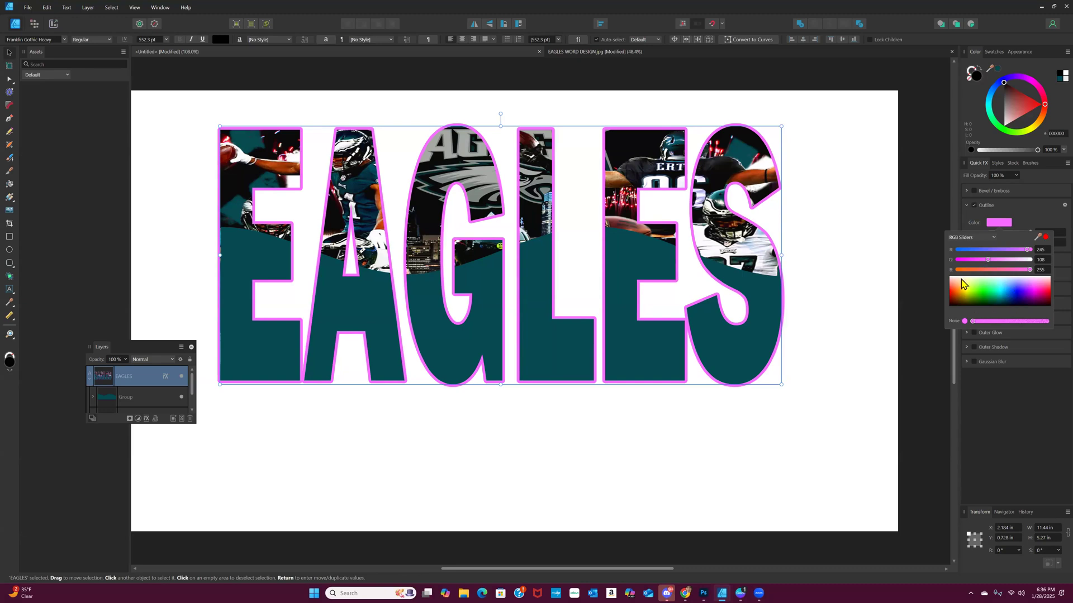
left_click(951, 308)
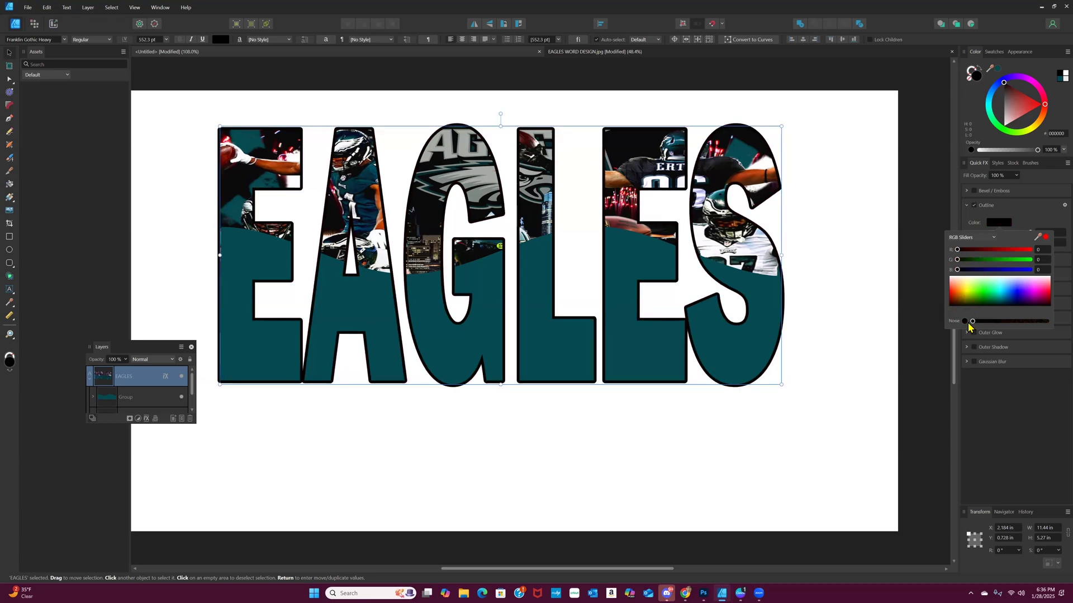
left_click(1027, 215)
left_click_drag(1011, 242, 1012, 242)
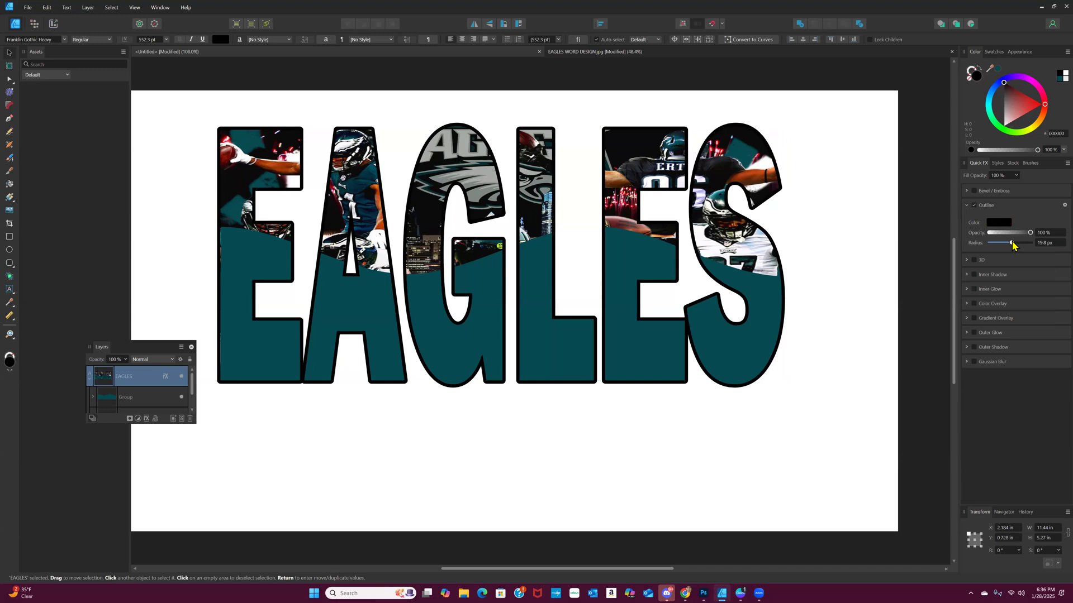
left_click_drag(1011, 242, 1012, 242)
left_click(422, 426)
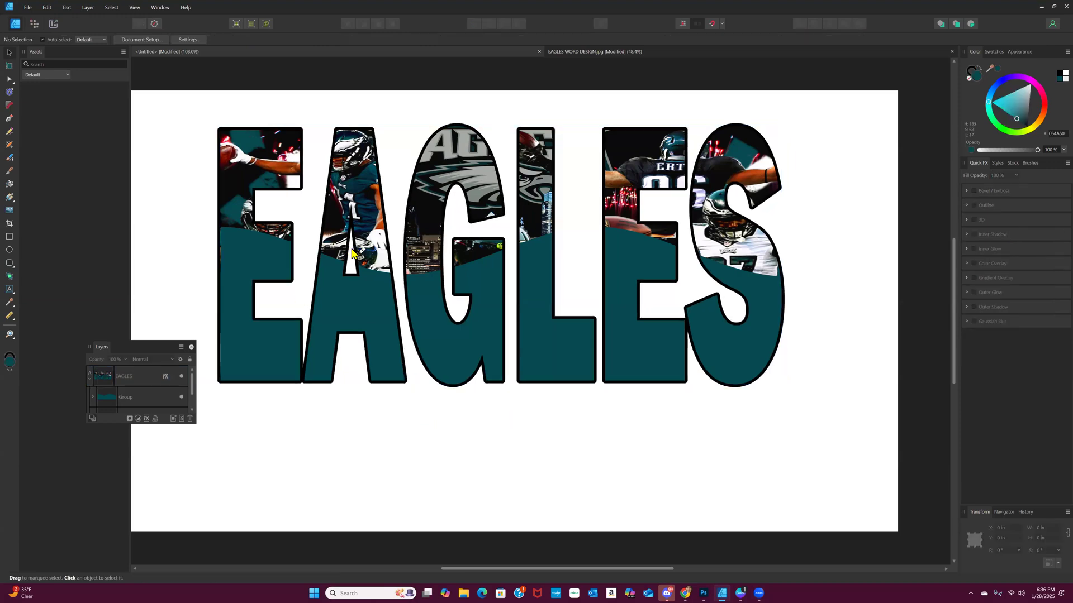
Scale the EAGLES word down to about 8.94 x 4.12 in and place it at X 3.52 in, Y 1.98 in.
left_click(390, 271)
left_click_drag(383, 295, 701, 198)
left_click_drag(532, 298, 604, 245)
left_click_drag(555, 287, 518, 312)
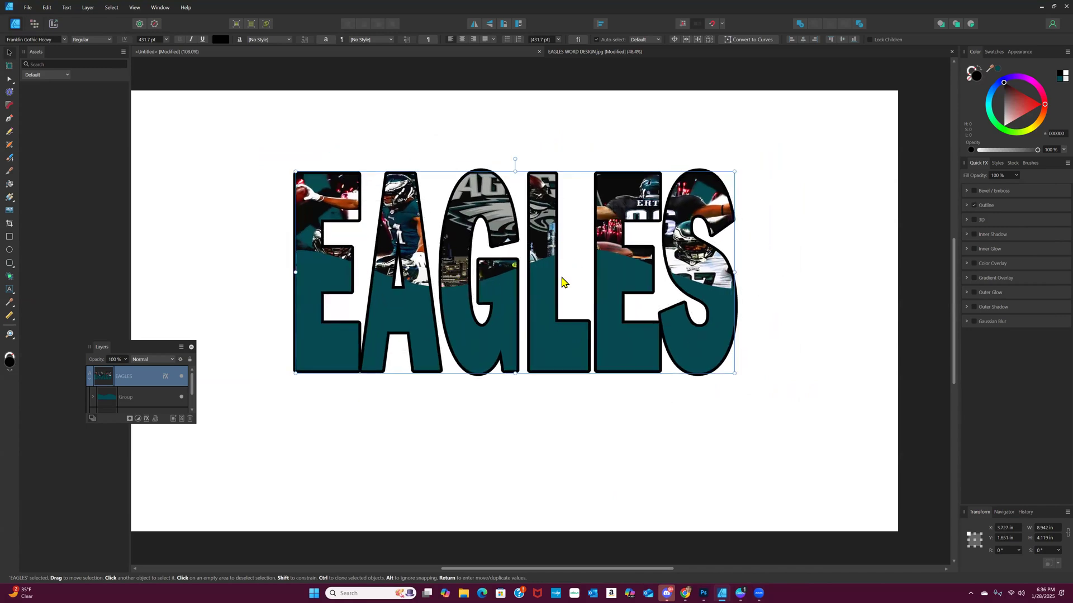
left_click_drag(564, 283, 554, 300)
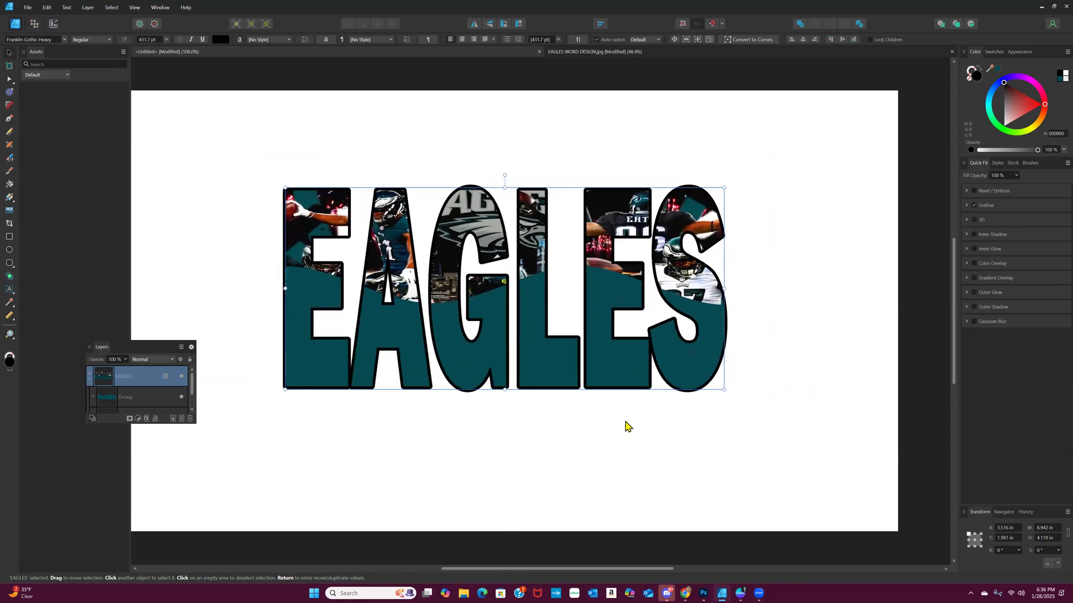